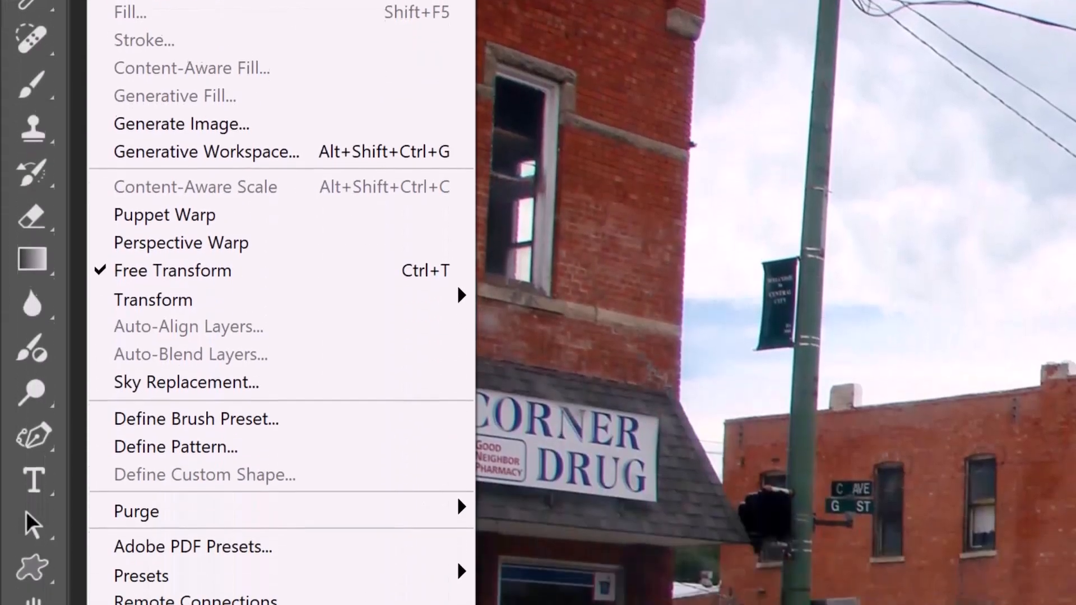
Open Sky Replacement and choose the grey storm-cloud sky from the Storms_Pack_1 (1)0 group
click(185, 375)
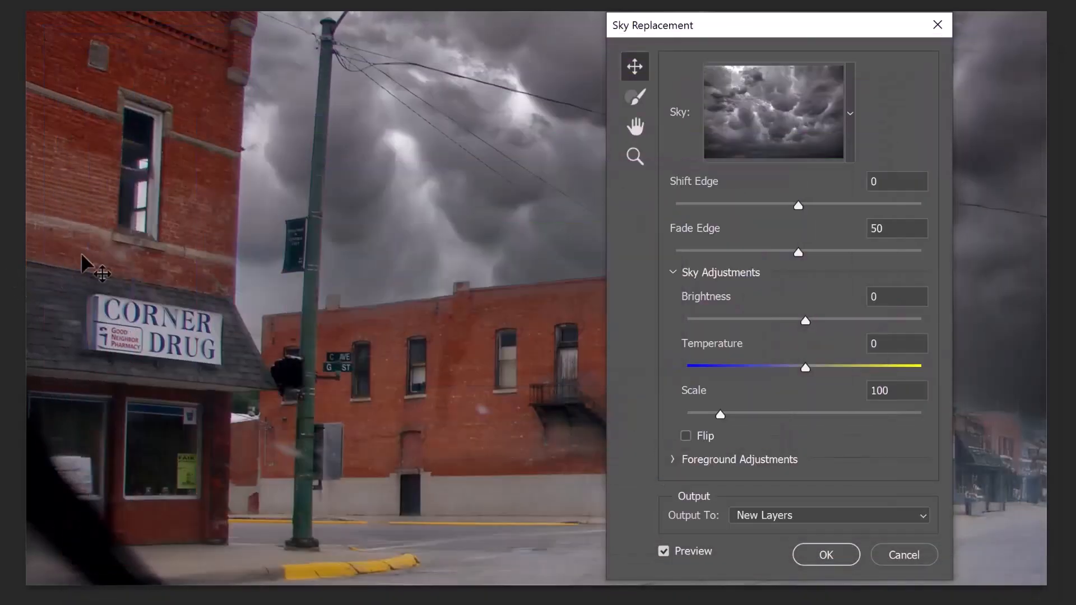
click(849, 115)
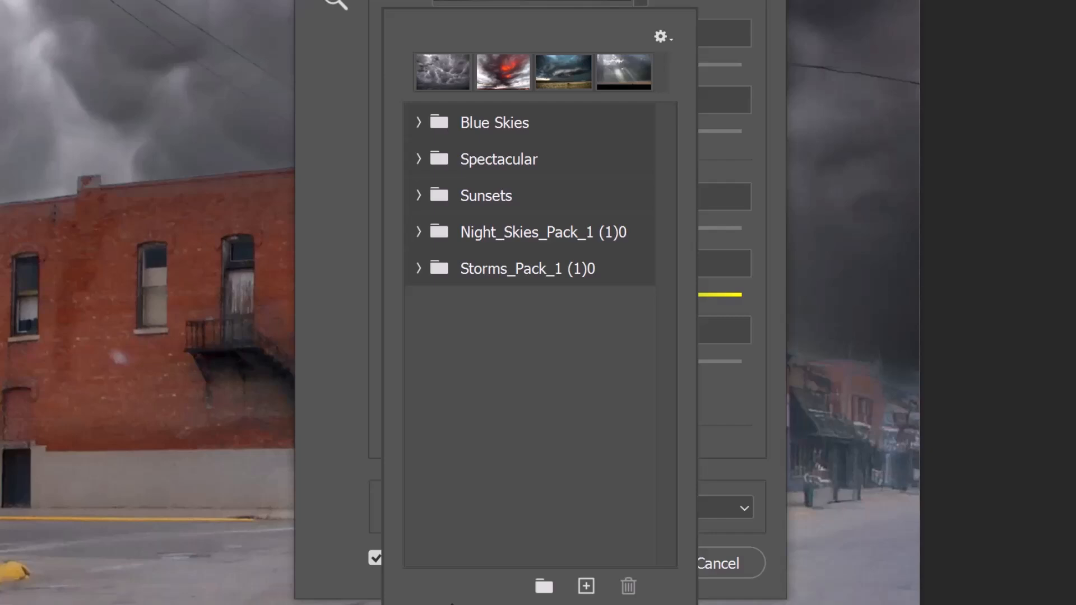
click(421, 270)
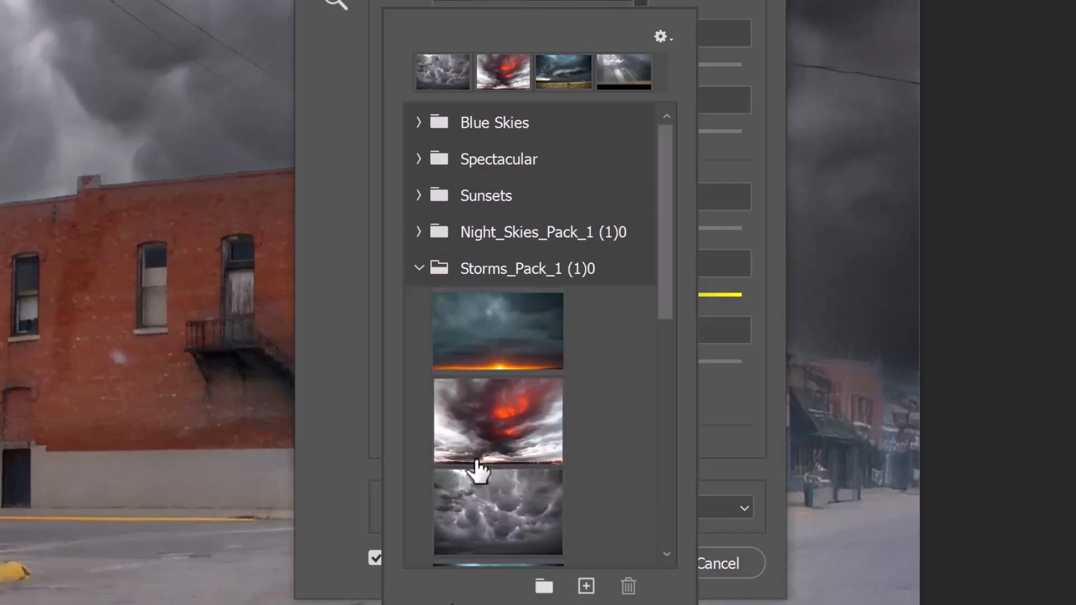
click(491, 511)
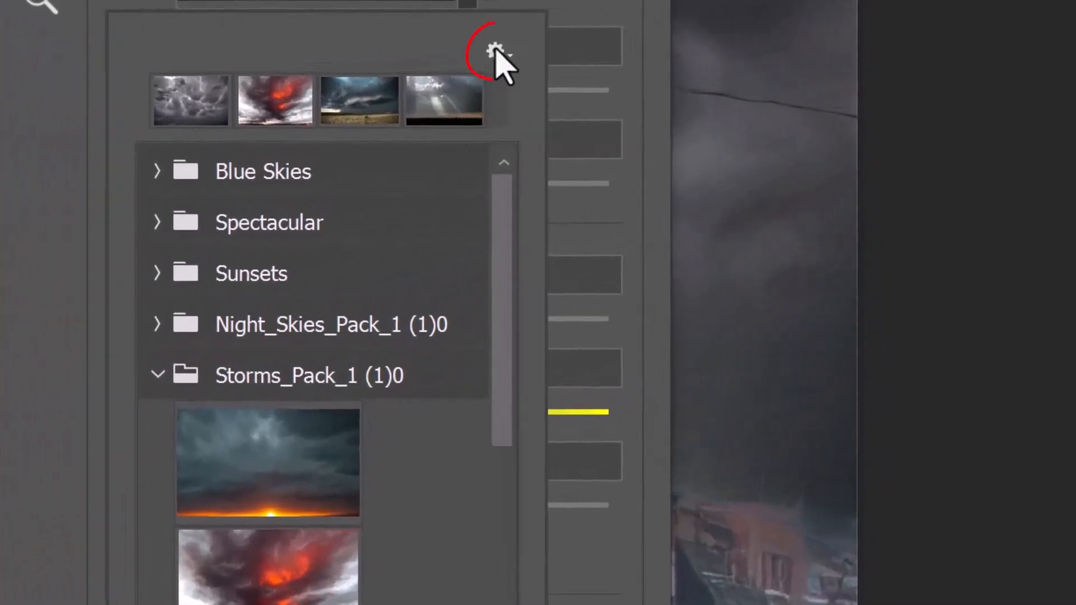
Open Adobe's free skies download page, browse the sky packs as far as Storms, and close the browser
click(495, 52)
mouse_move(609, 91)
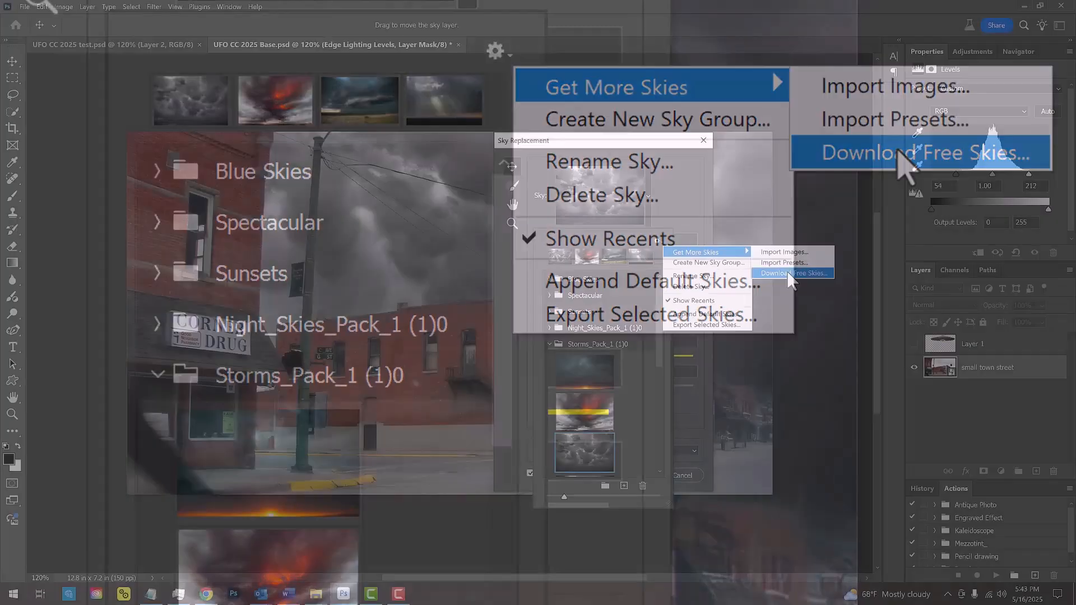
click(898, 156)
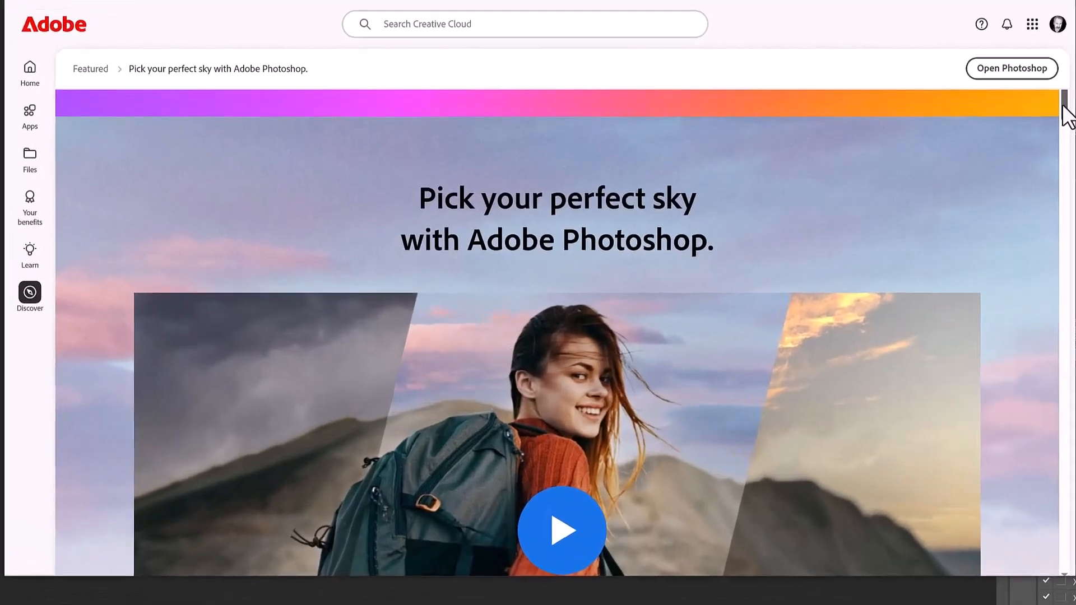
scroll(907, 242, down, 10)
scroll(1032, 192, down, 10)
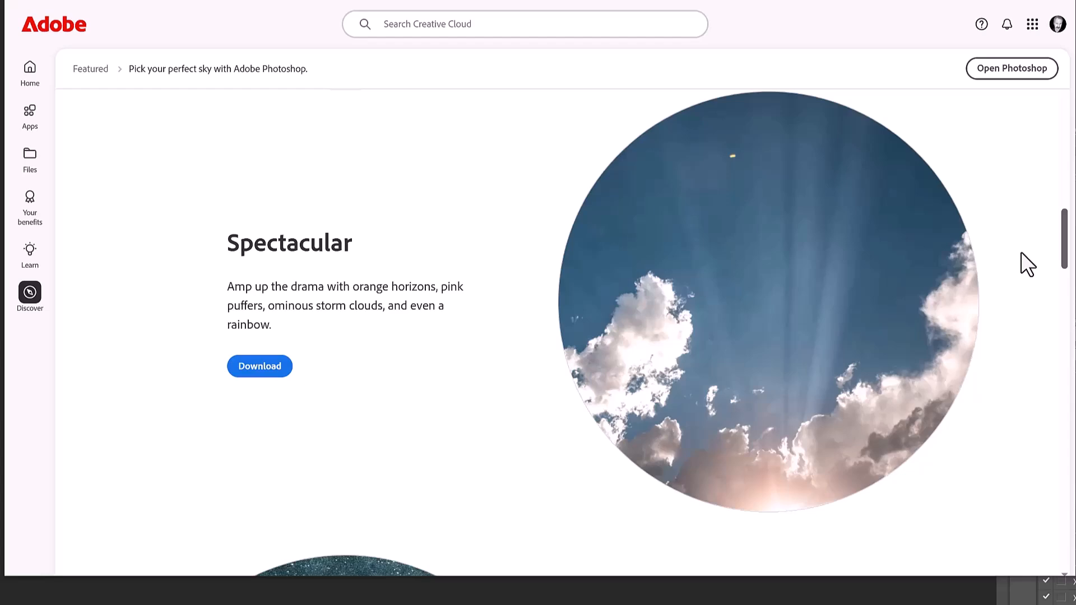
scroll(1012, 287, down, 8)
scroll(1004, 303, down, 6)
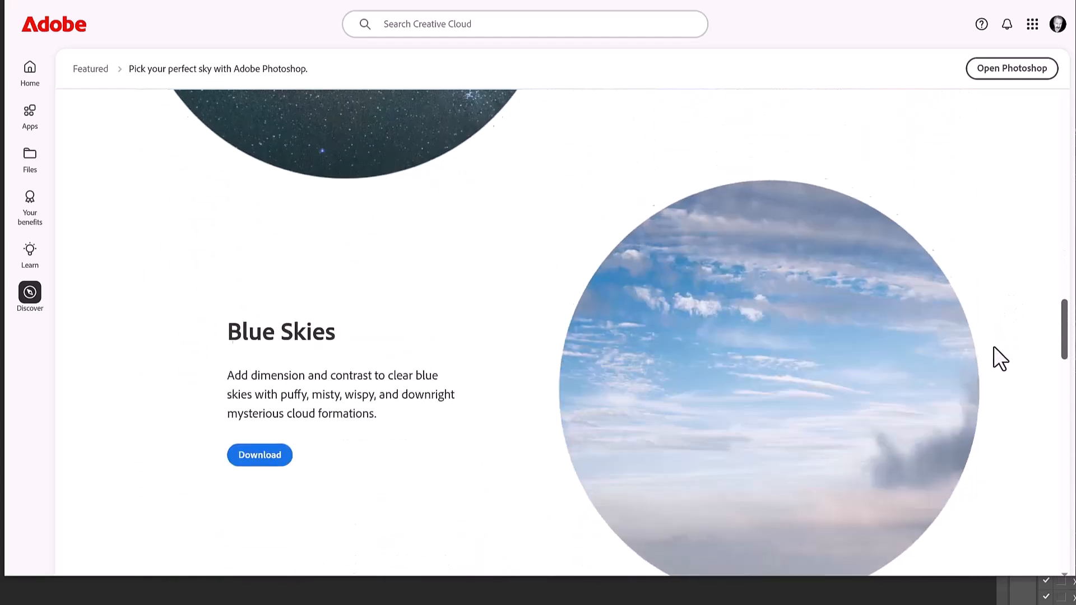
scroll(995, 345, down, 10)
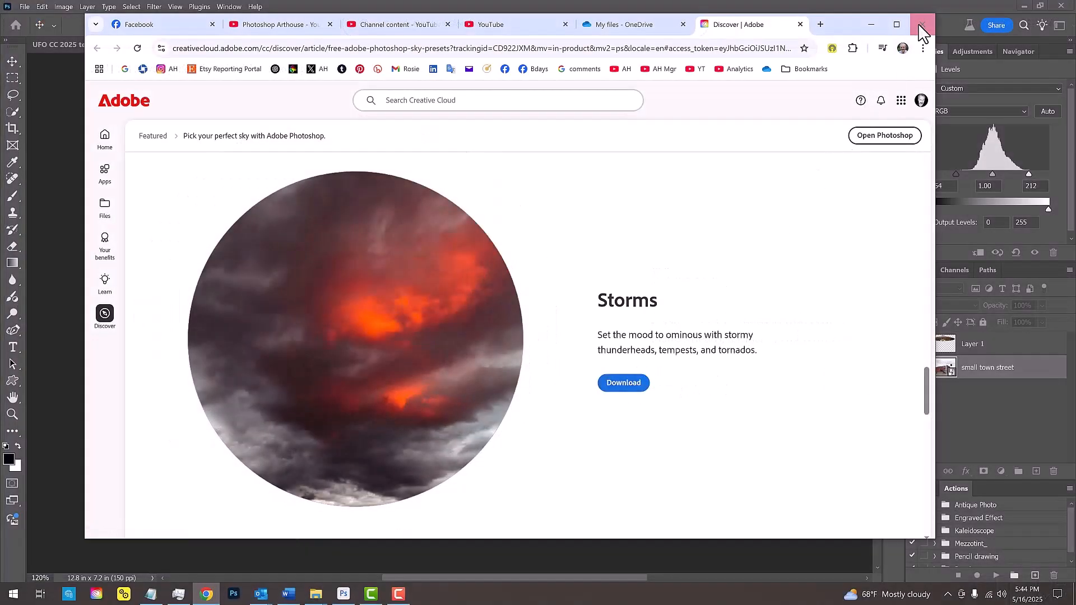
click(917, 28)
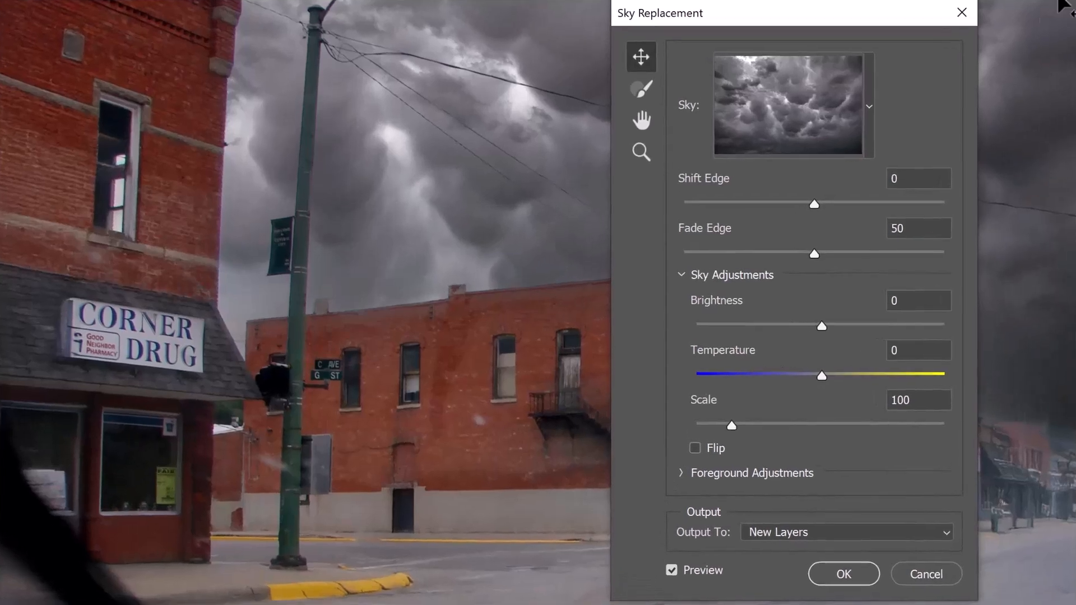
Apply the sky replacement with the grey storm-cloud sky, outputting to New Layers
click(869, 107)
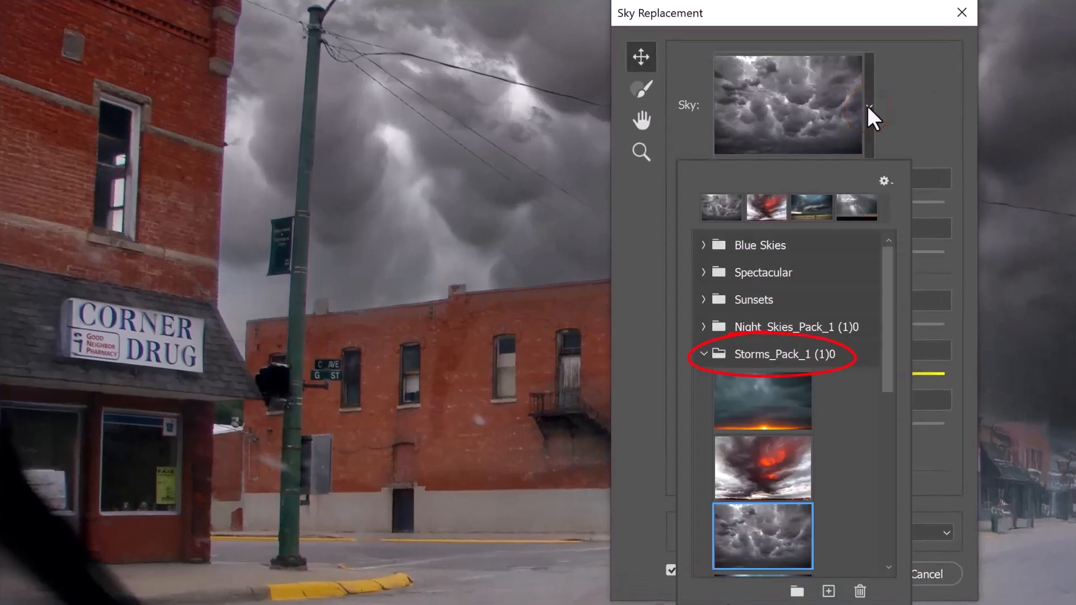
click(903, 104)
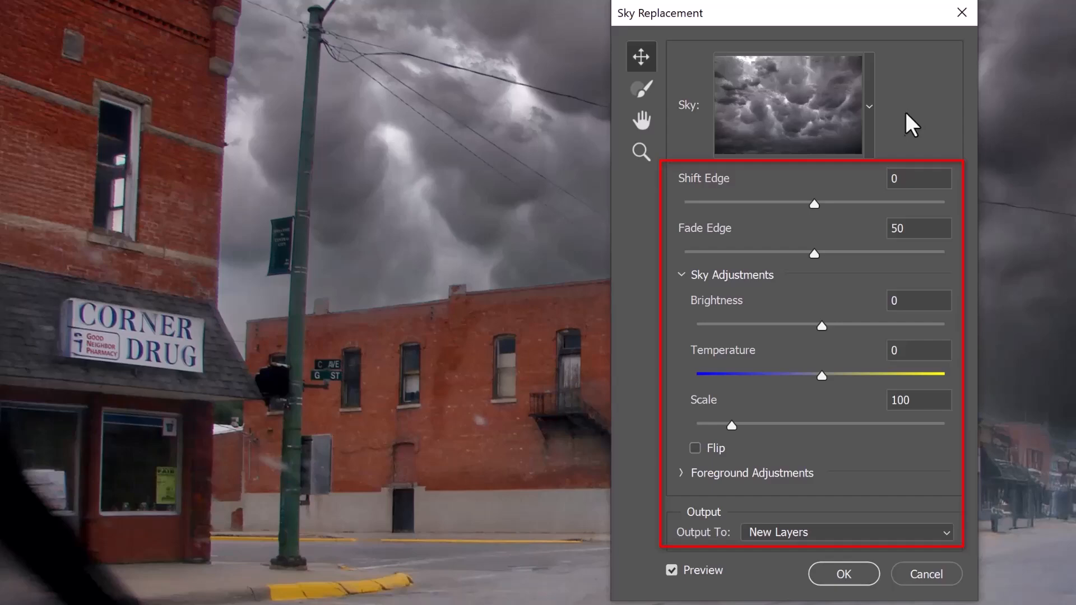
click(840, 572)
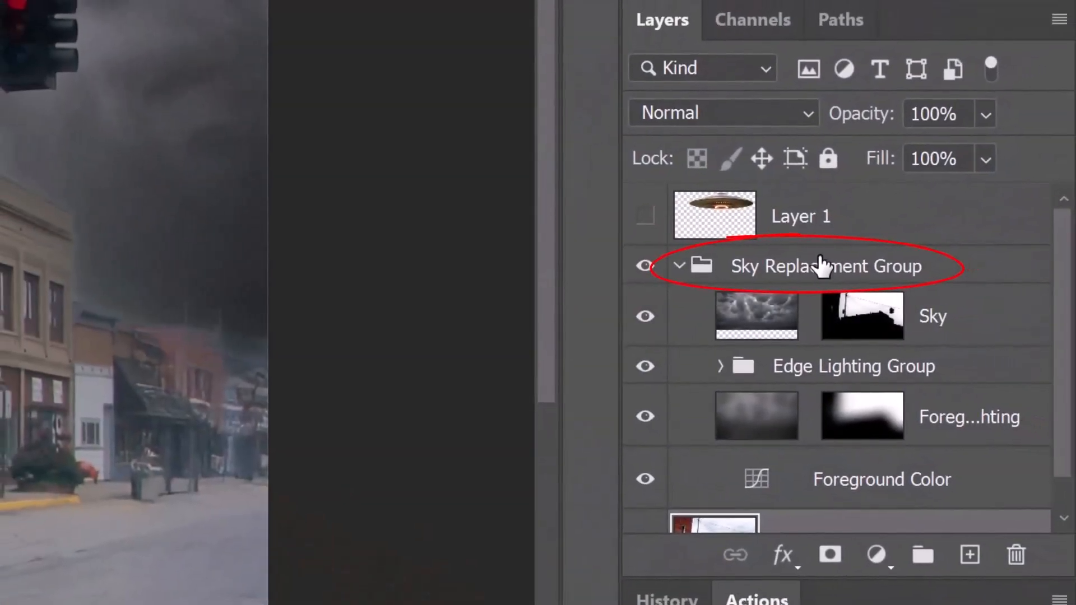
Add a layer mask to the Sky Replacement Group and choose the Brush Tool with a 175 px Soft Round brush
click(824, 266)
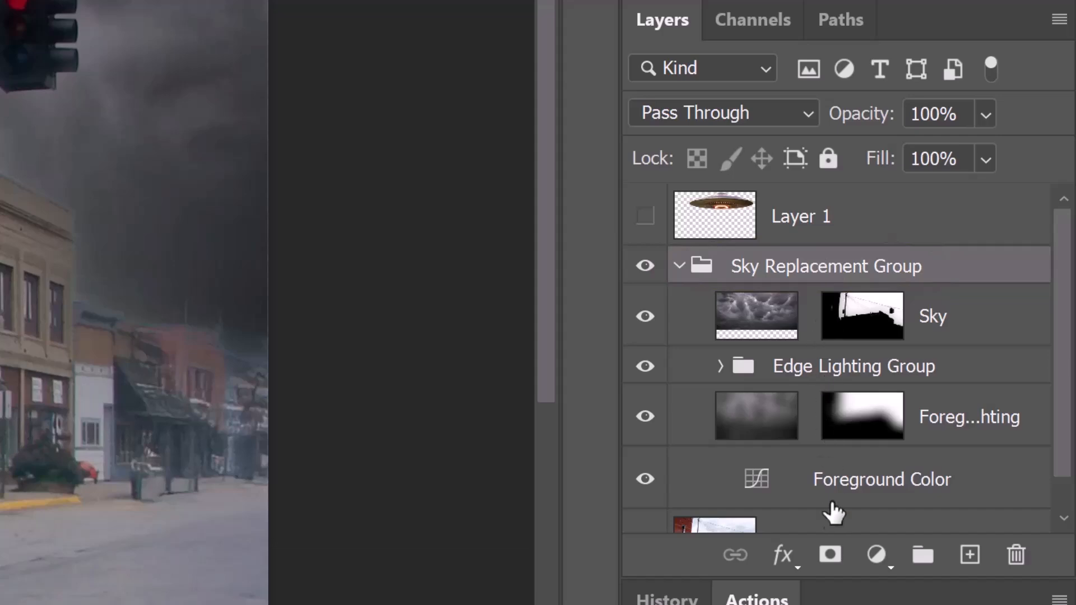
click(830, 554)
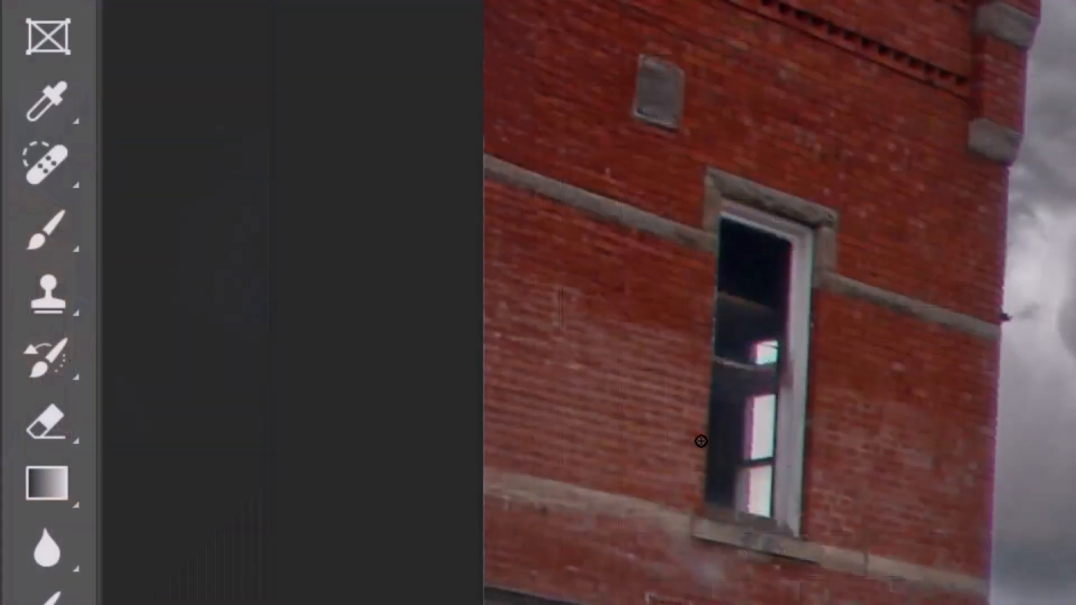
right_click(56, 229)
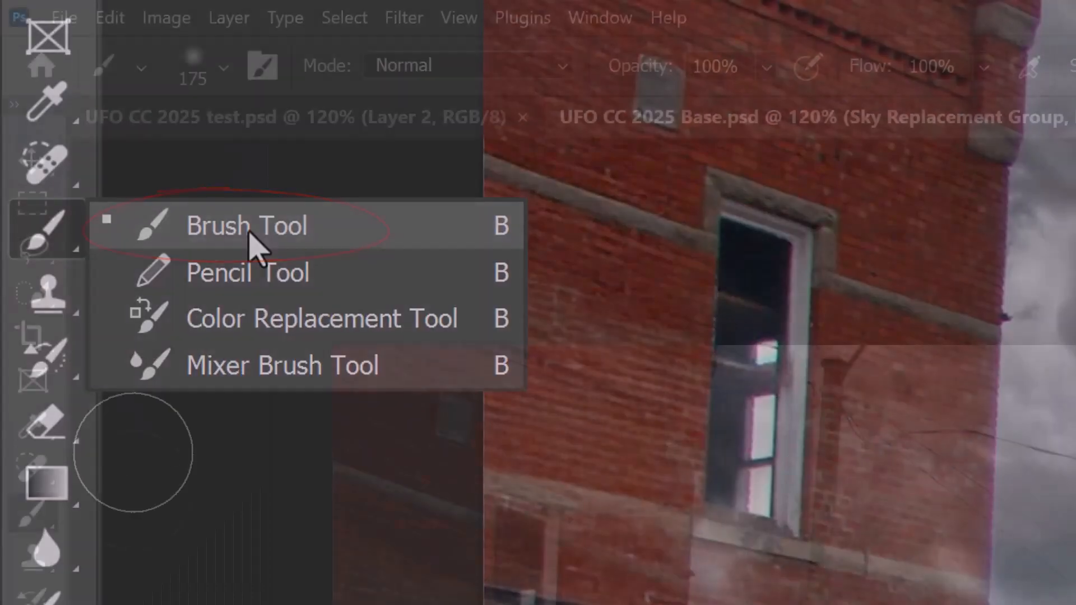
click(251, 241)
click(217, 63)
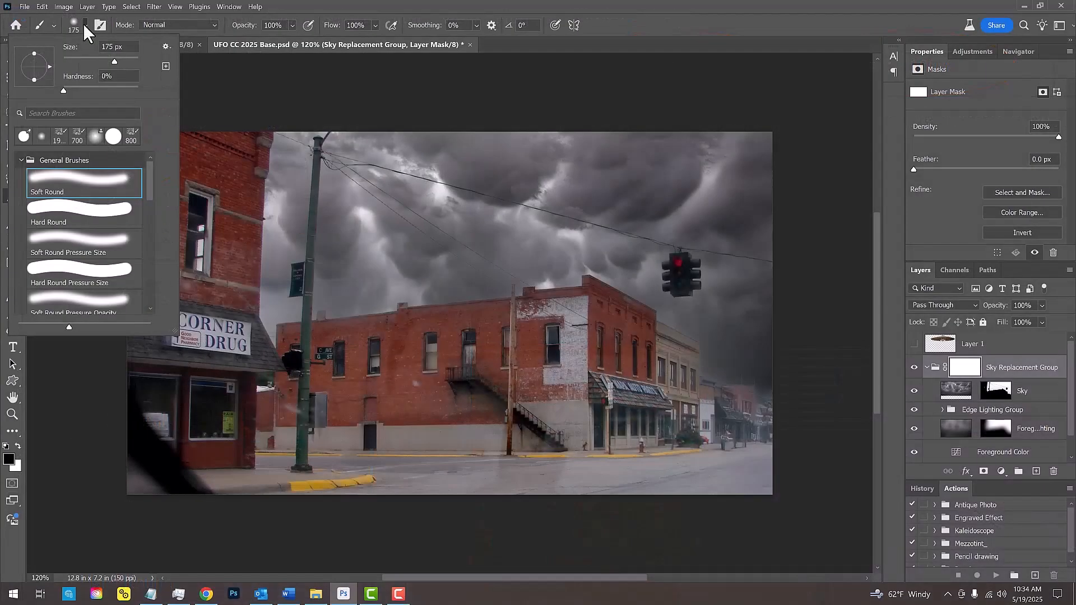
click(223, 67)
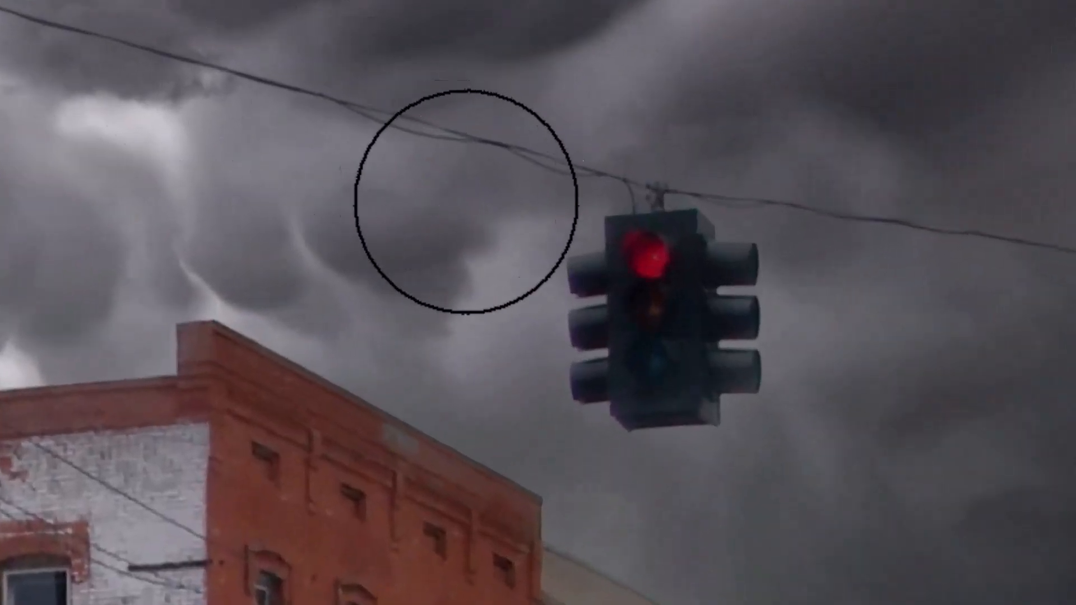
Reduce the brush to 45 px and paint black on the group's mask over the traffic light's three lamps
key(Caps_Lock)
key(Caps_Lock)
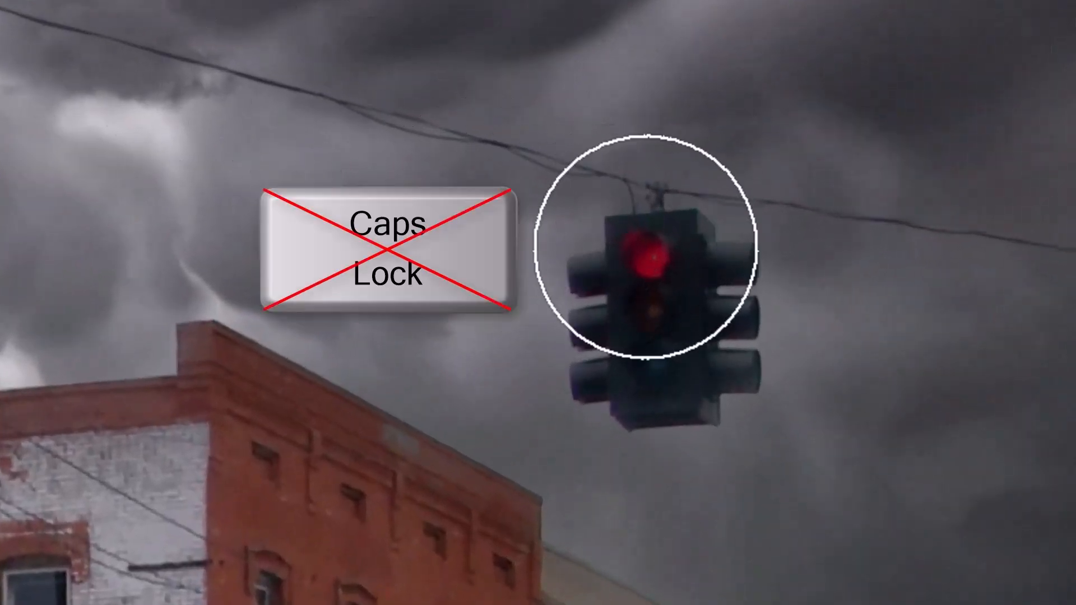
key(bracketright)
key(bracketleft)
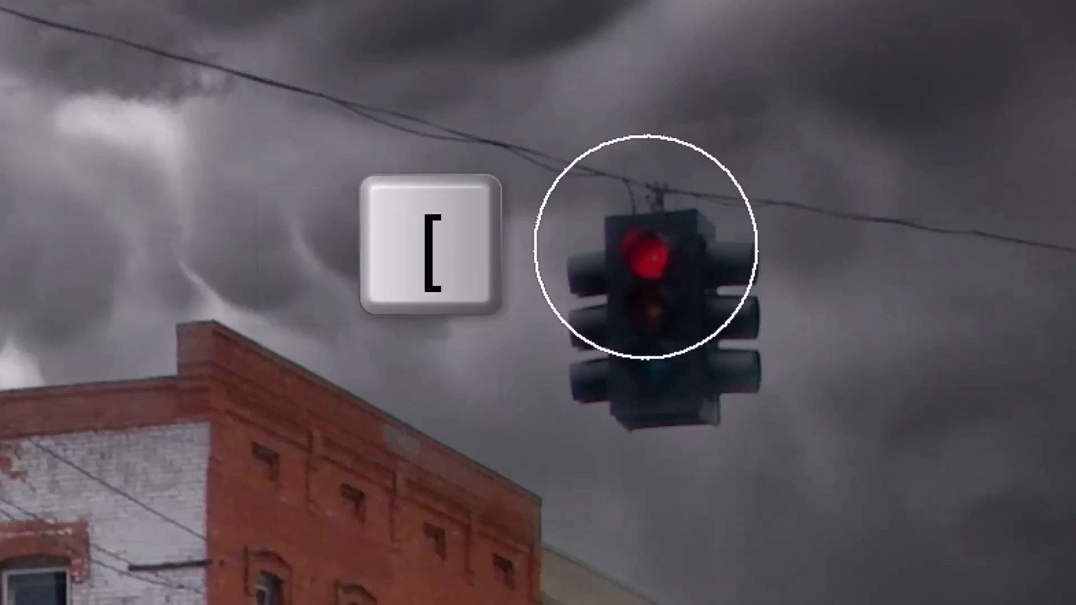
key(bracketleft)
key(bracketleft)
key(bracketleft)
key(bracketleft)
key(bracketleft)
key(bracketleft)
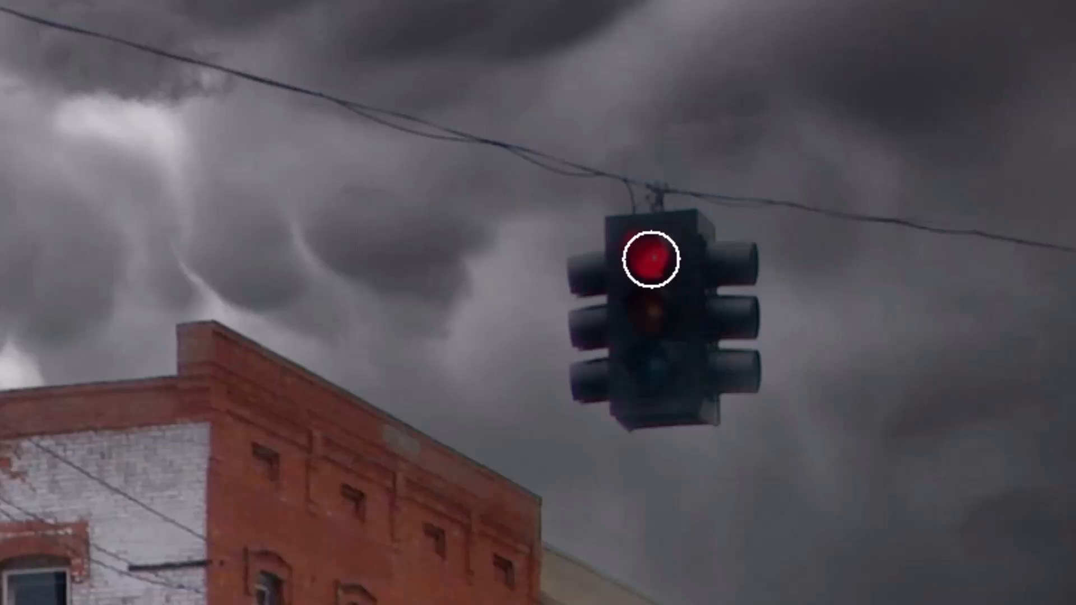
drag(651, 259, 651, 264)
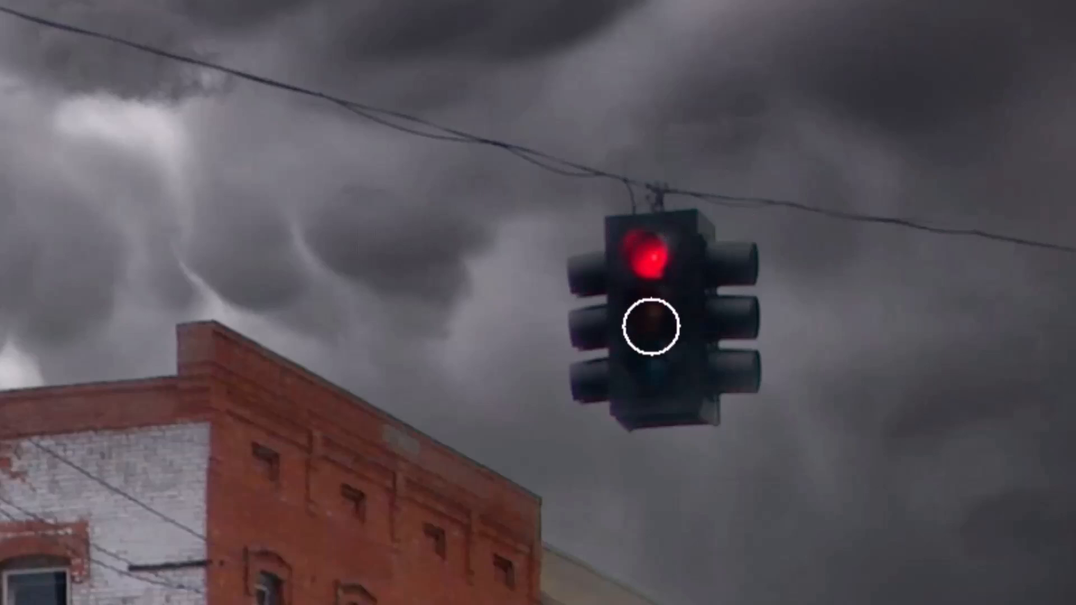
click(651, 325)
click(657, 375)
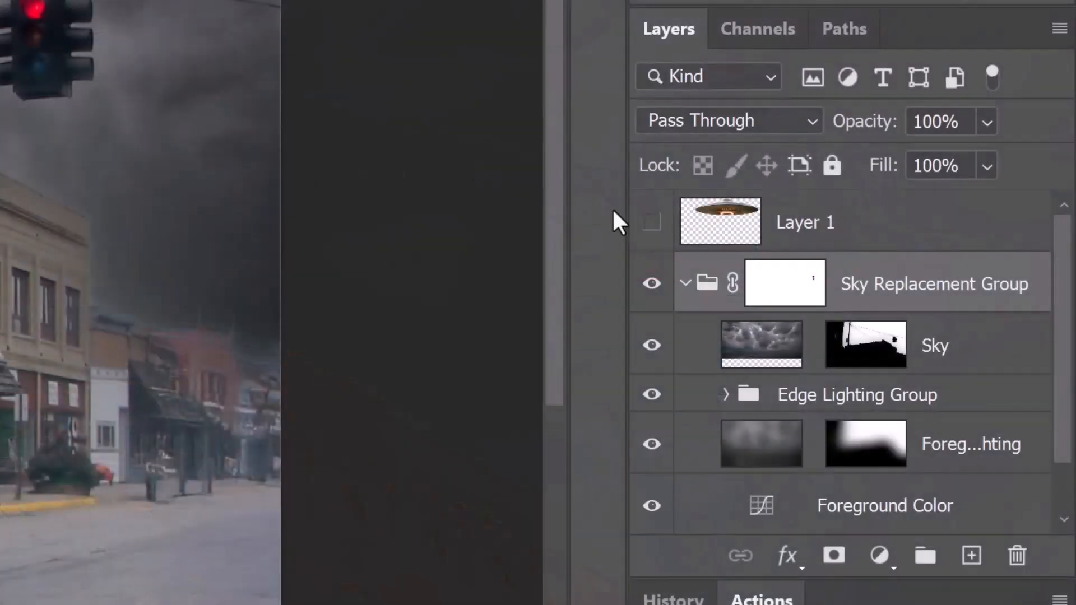
Show the UFO layer, Layer 1, and convert it to a Smart Object
click(652, 219)
click(653, 223)
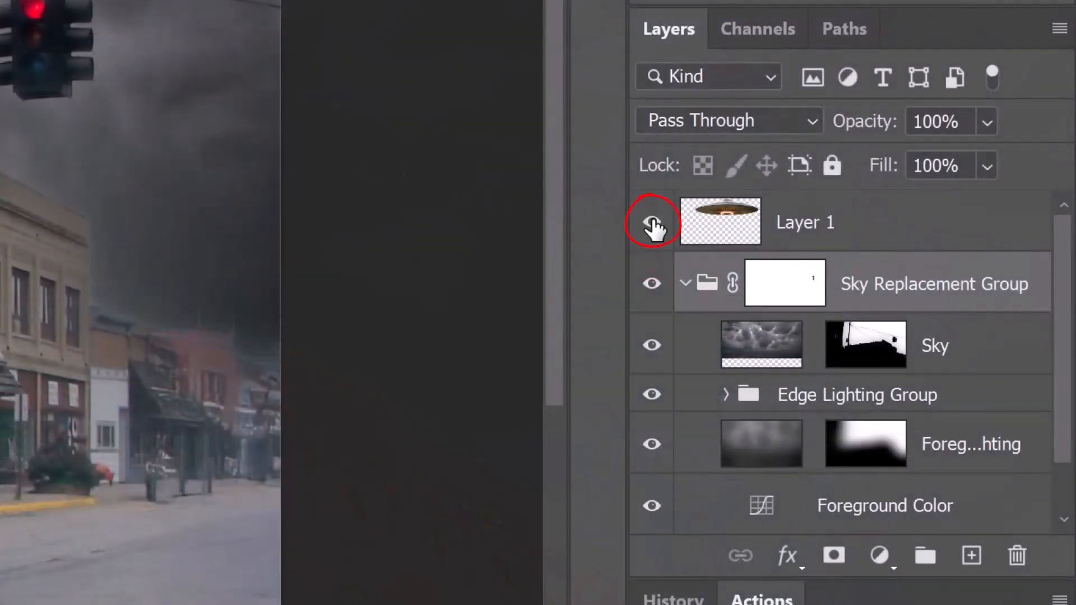
click(724, 222)
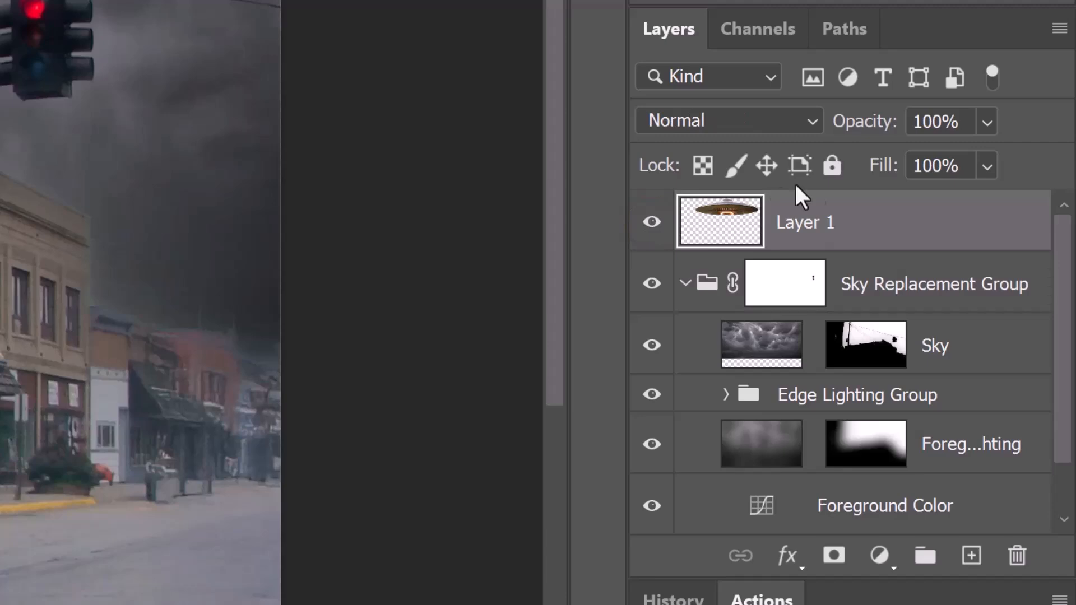
click(1059, 29)
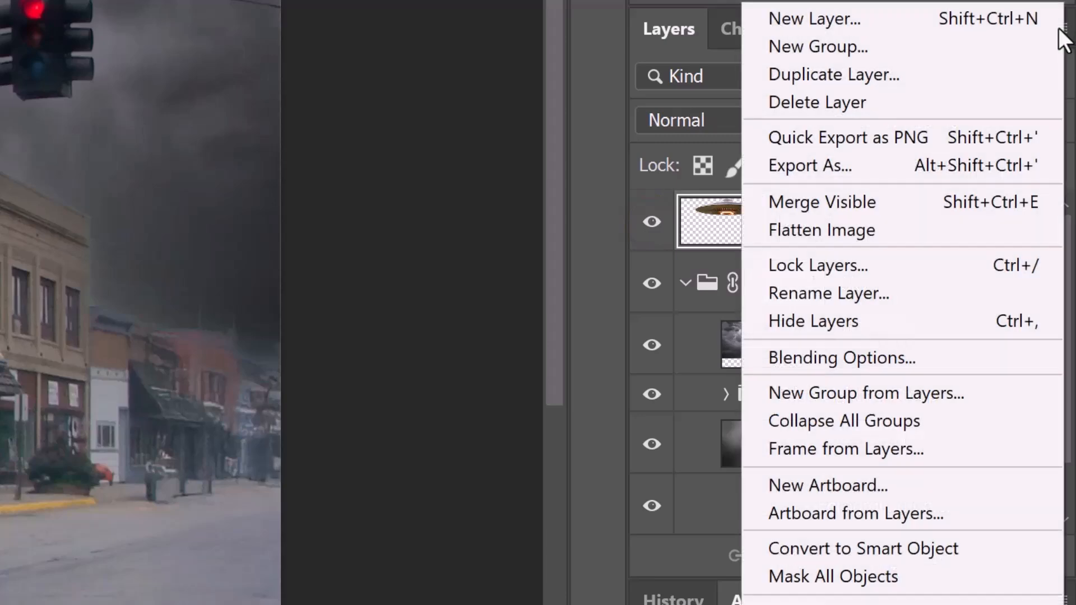
click(858, 552)
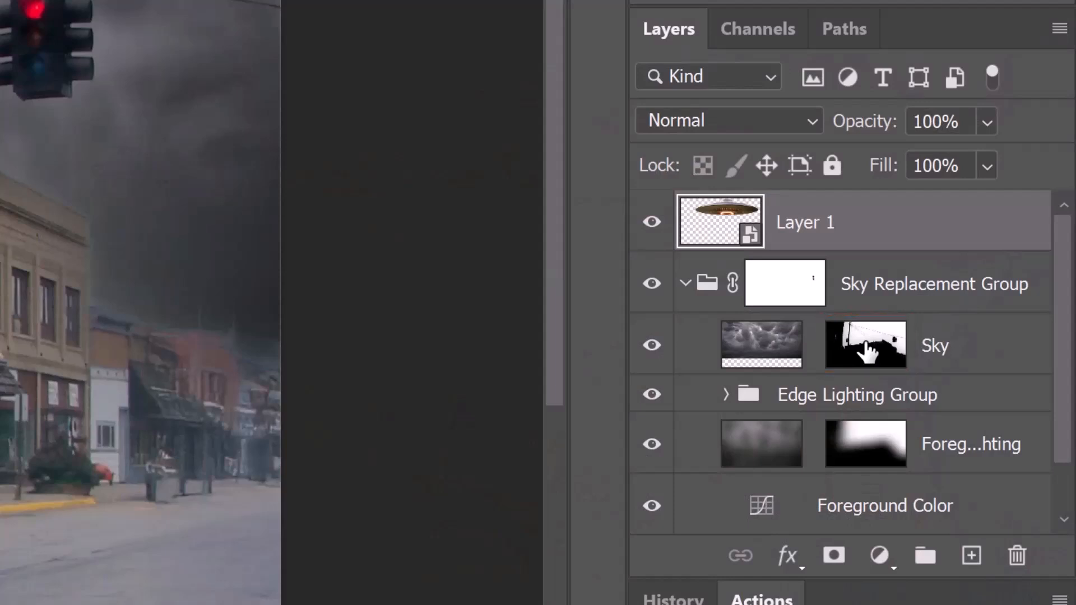
Copy the Sky layer's mask onto Layer 1 and collapse the Sky Replacement Group
key(alt)
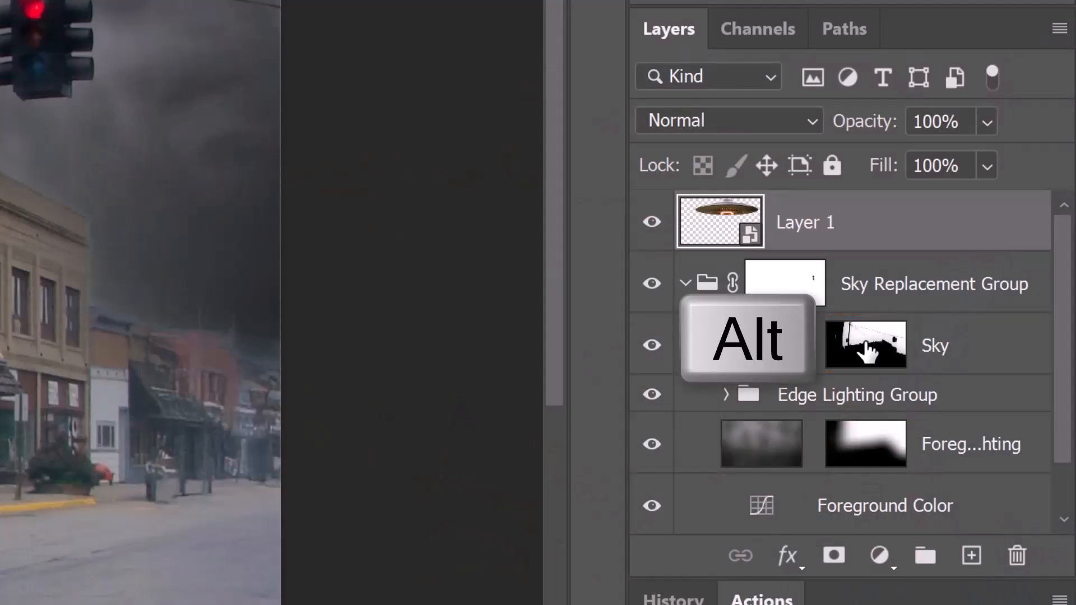
drag(867, 350, 857, 215)
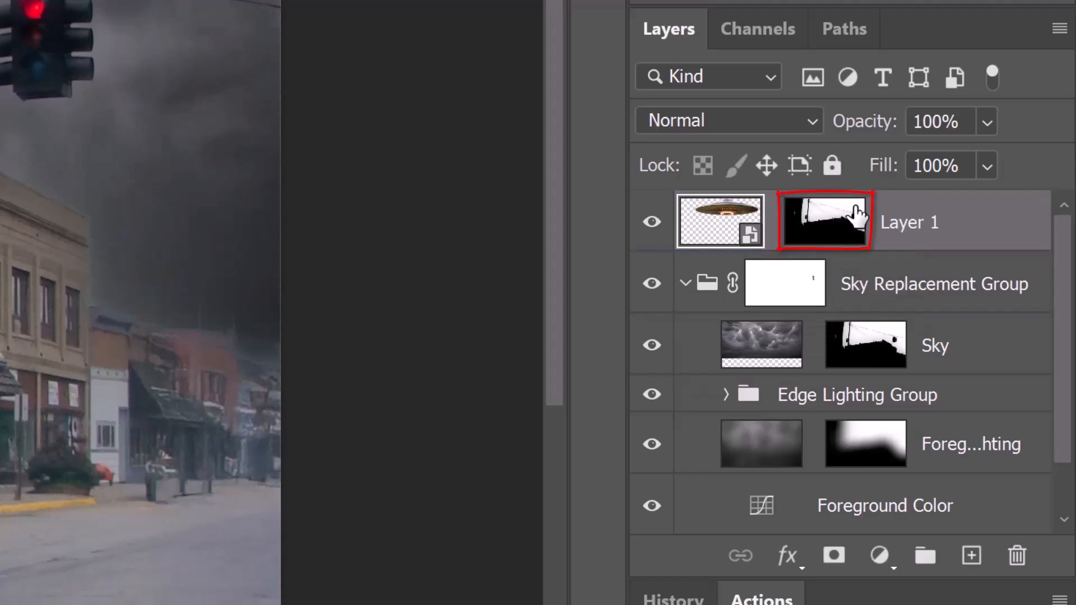
click(684, 283)
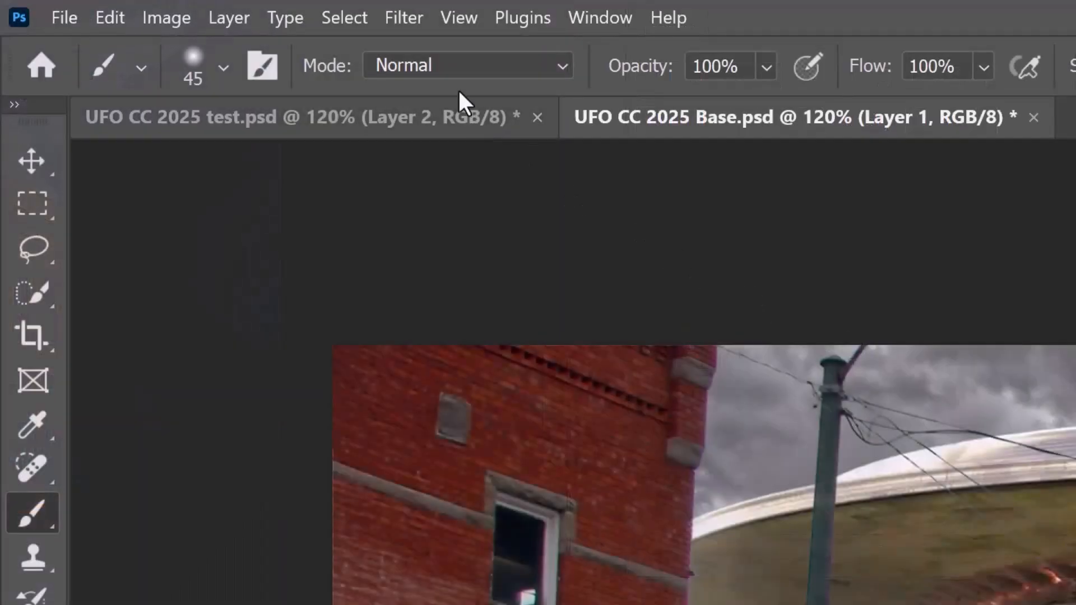
Apply a Gaussian Blur with a radius of 2 pixels to the UFO on Layer 1
click(404, 18)
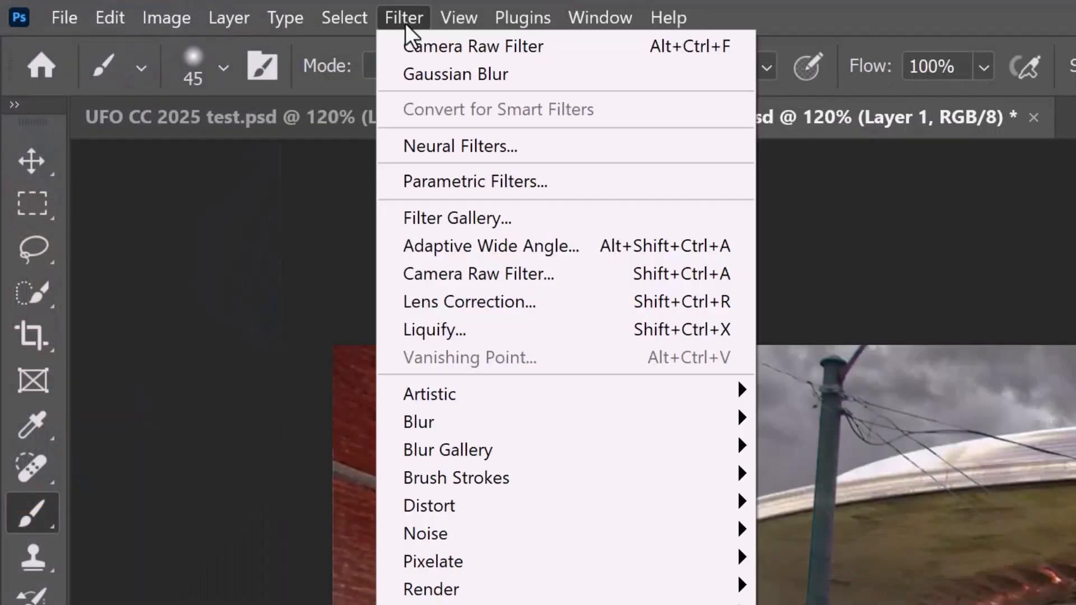
mouse_move(432, 425)
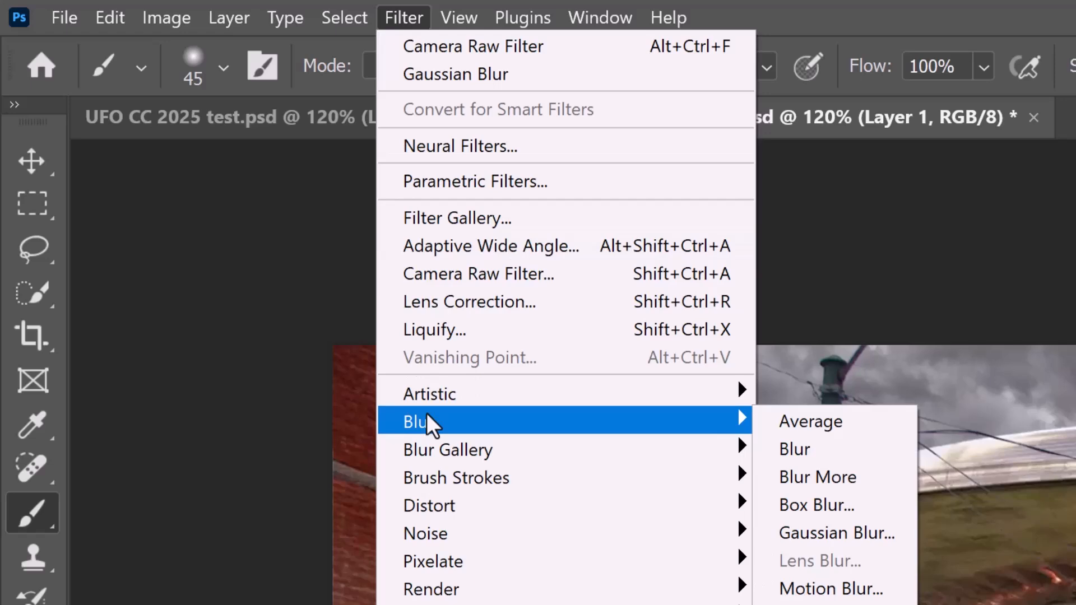
click(826, 536)
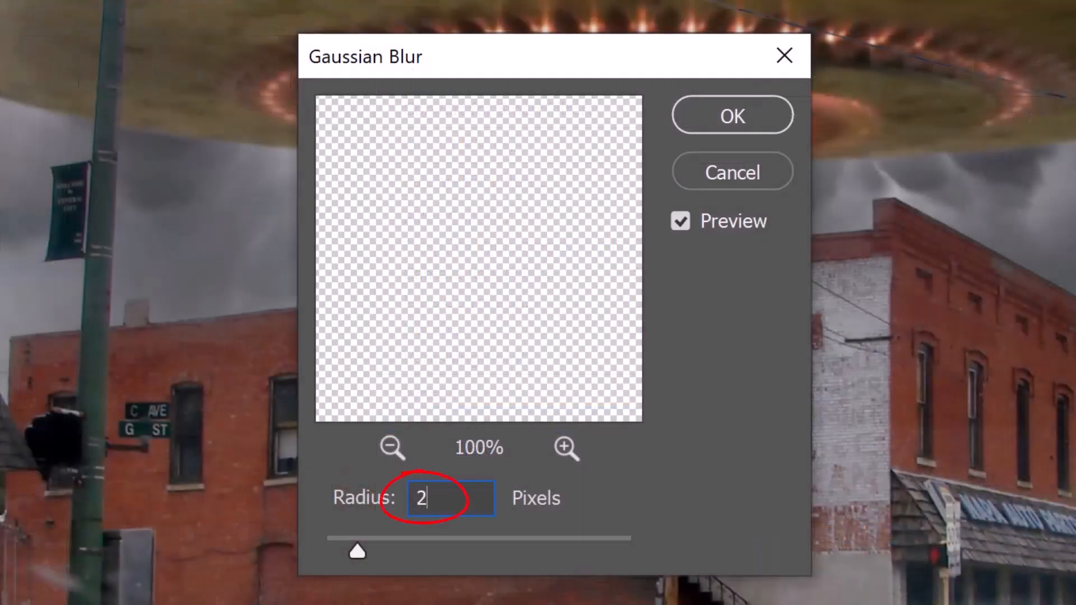
click(728, 117)
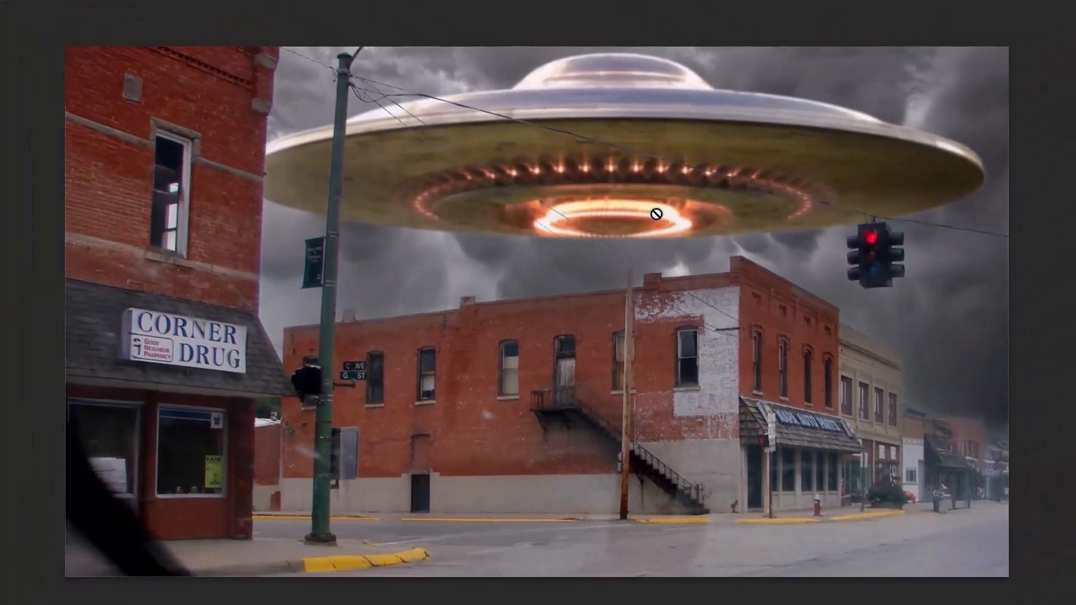
Rotate the UFO on Layer 1 about 4.2° counterclockwise and commit the transform
key(ctrl+t)
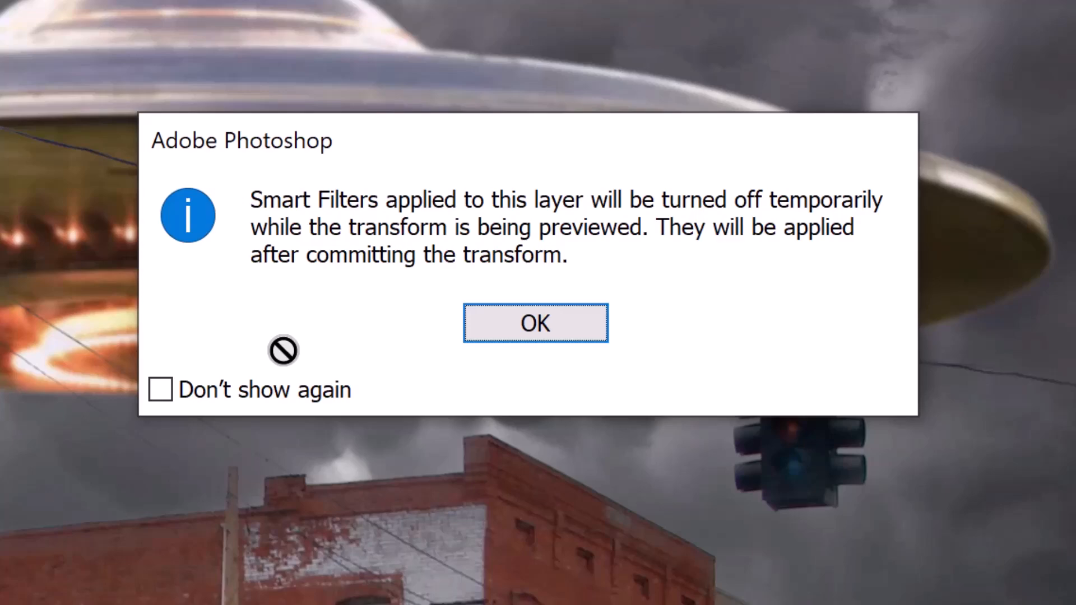
click(534, 321)
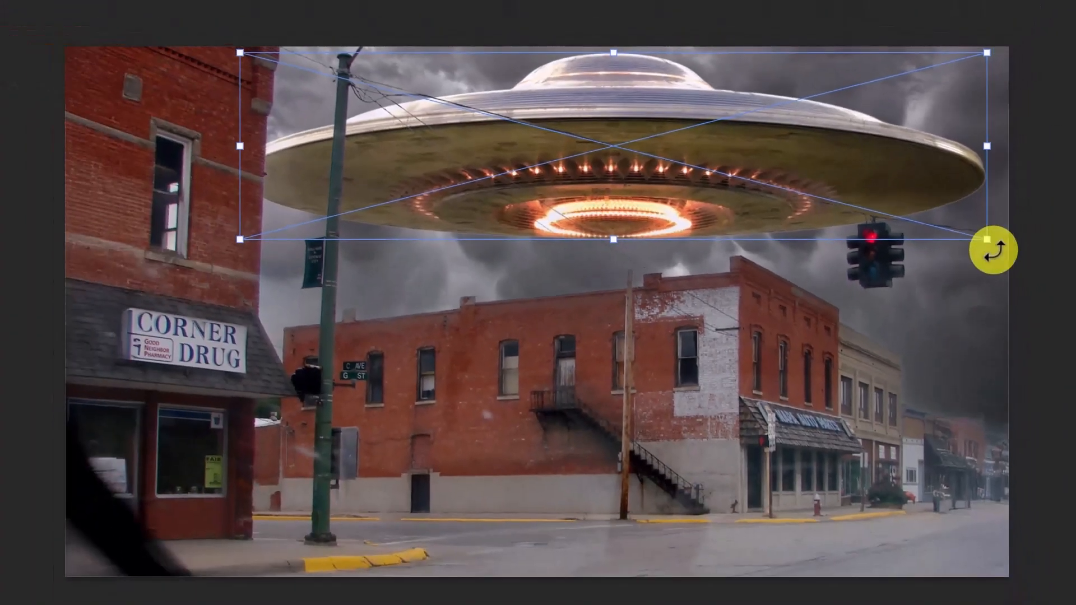
drag(993, 249, 998, 221)
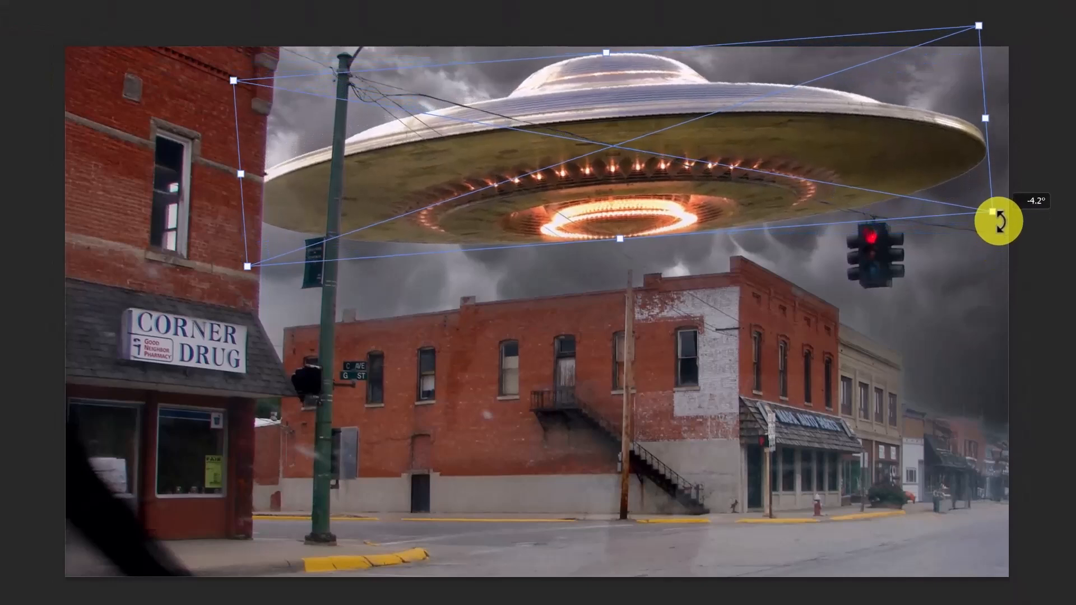
key(Return)
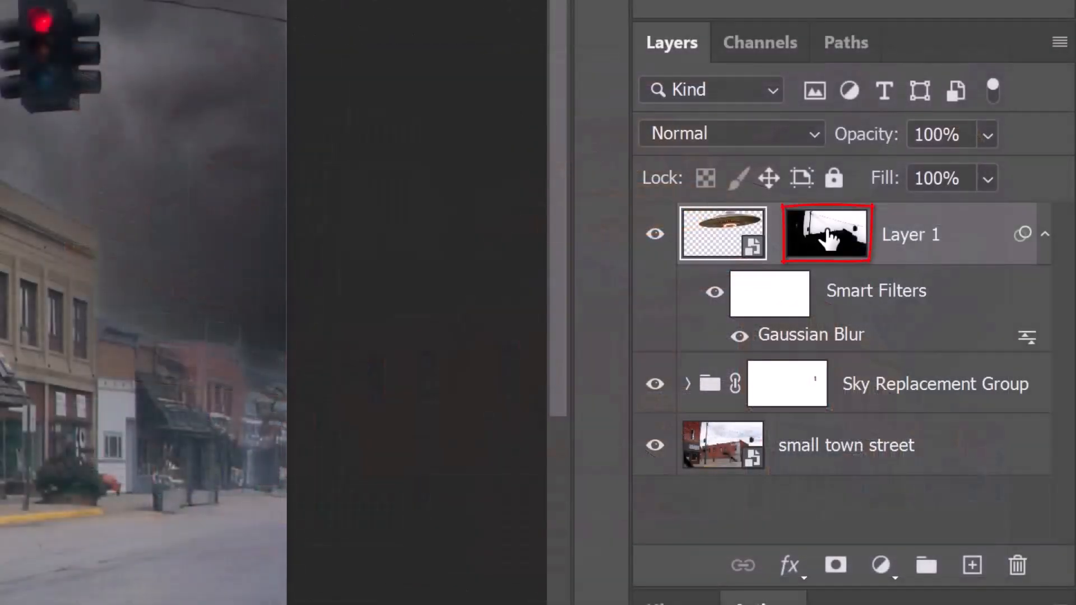
Set the brush opacity to 51%, enlarge the brush, and paint black on Layer 1's mask to fade the UFO's right side into the clouds
click(828, 230)
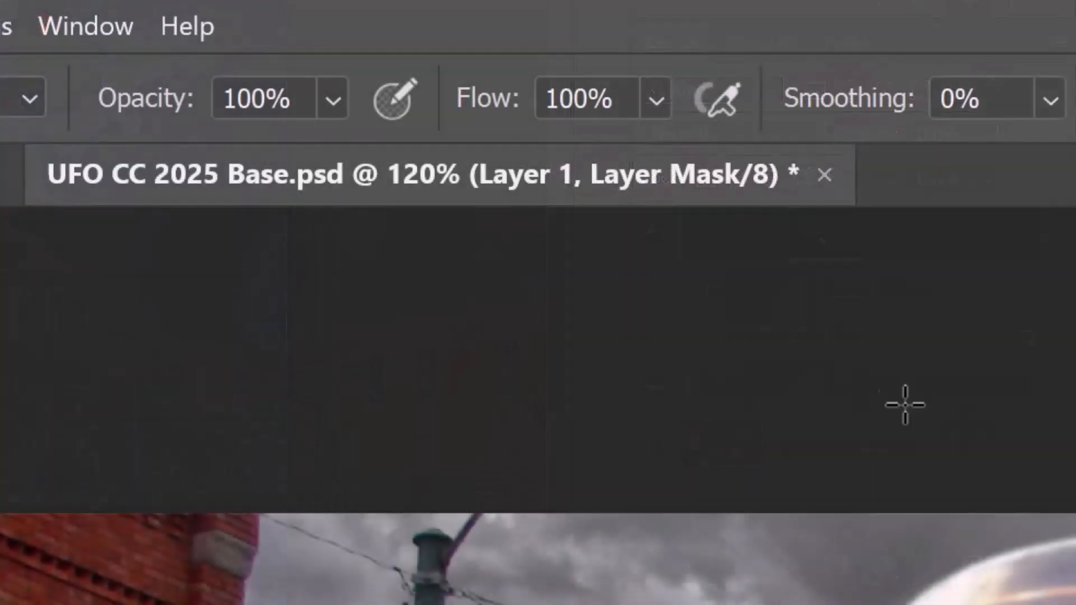
click(334, 102)
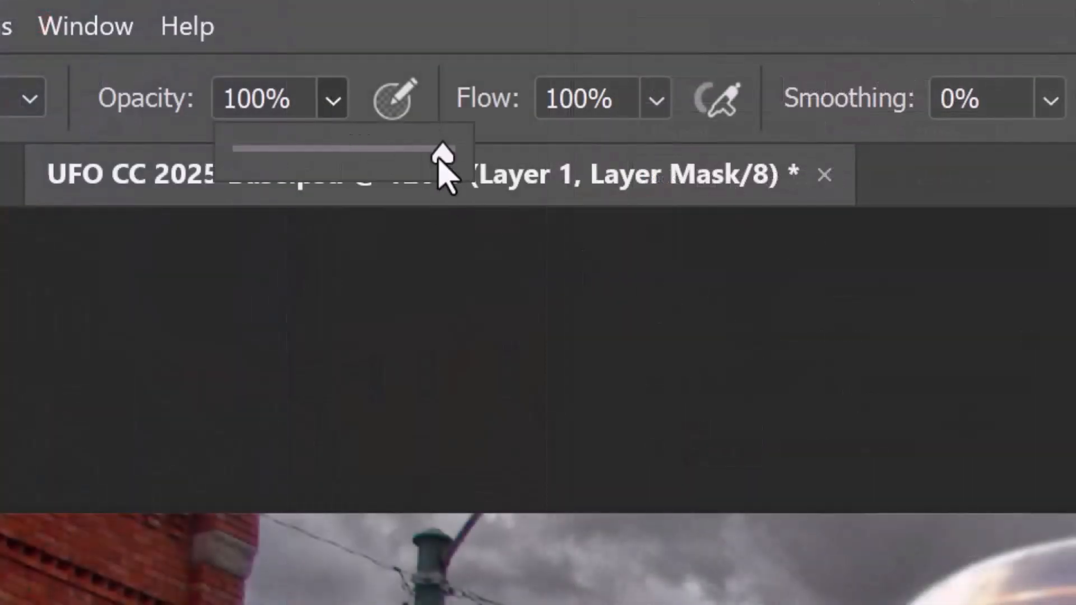
drag(446, 168, 351, 168)
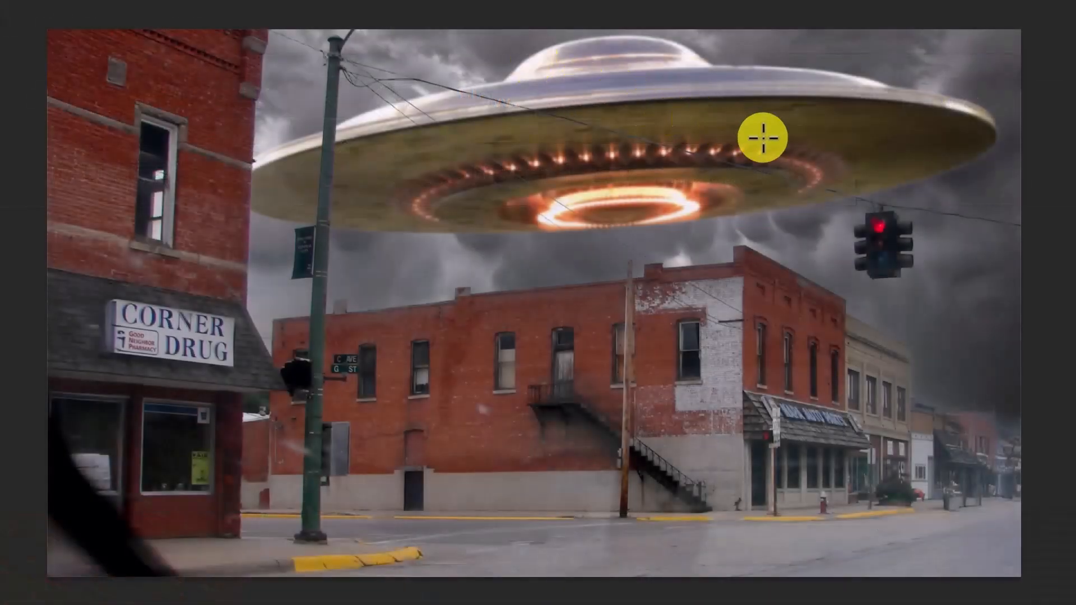
key(bracketright)
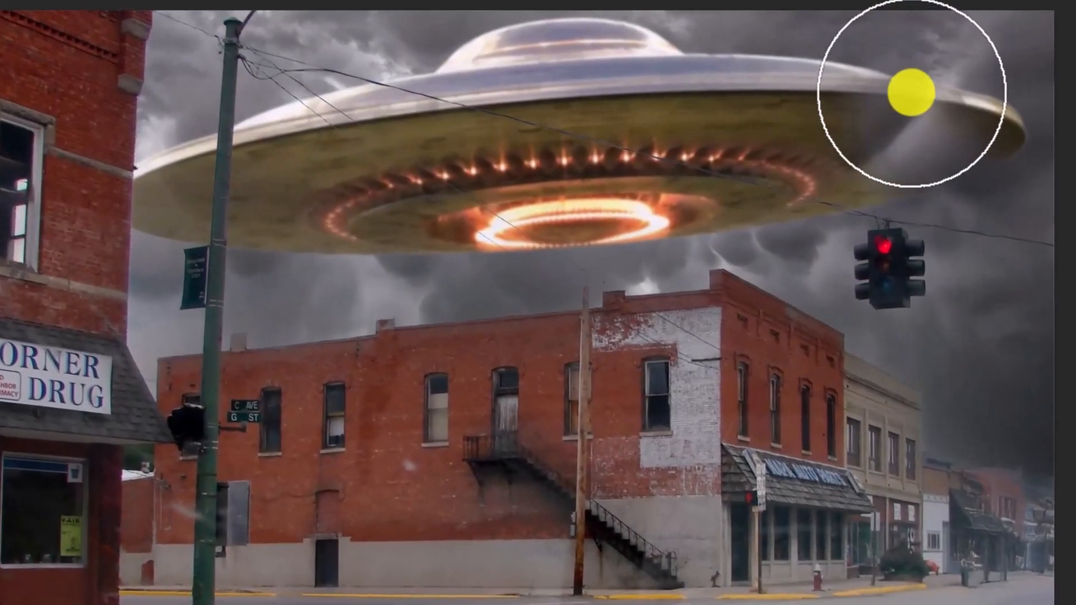
mouse_move(911, 93)
mouse_down()
mouse_move(952, 58)
mouse_move(952, 41)
mouse_move(796, 191)
mouse_move(789, 236)
mouse_move(763, 236)
mouse_move(818, 191)
mouse_move(809, 133)
mouse_move(771, 105)
mouse_move(726, 100)
mouse_move(876, 91)
mouse_move(861, 59)
mouse_move(912, 129)
mouse_move(924, 86)
mouse_up()
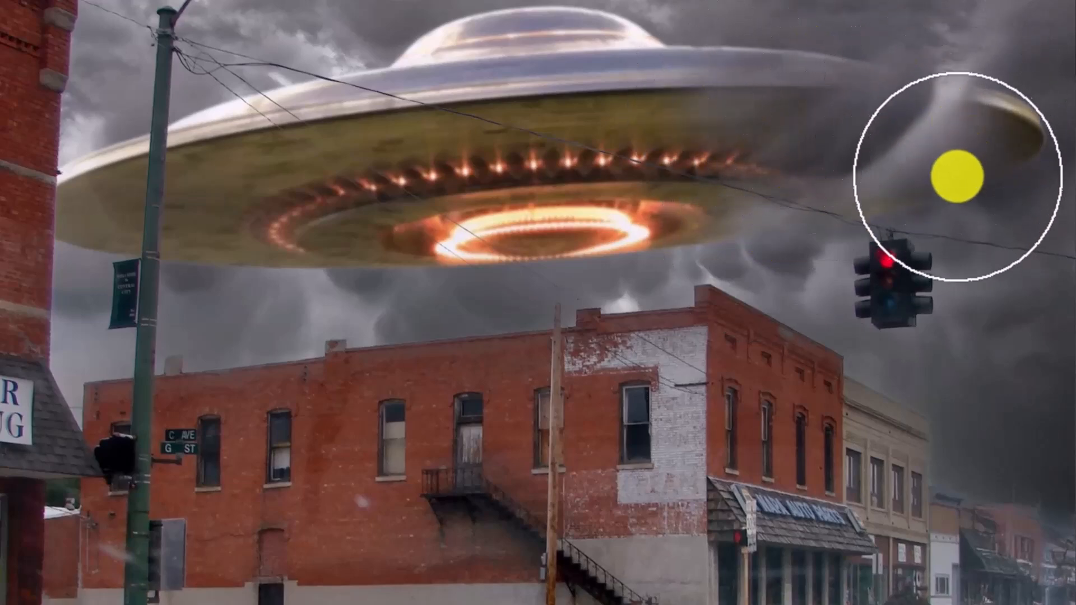
Swap the painting colors as needed and brush Layer 1's mask over the UFO's left side and upper rim to blend them with the clouds
key(x)
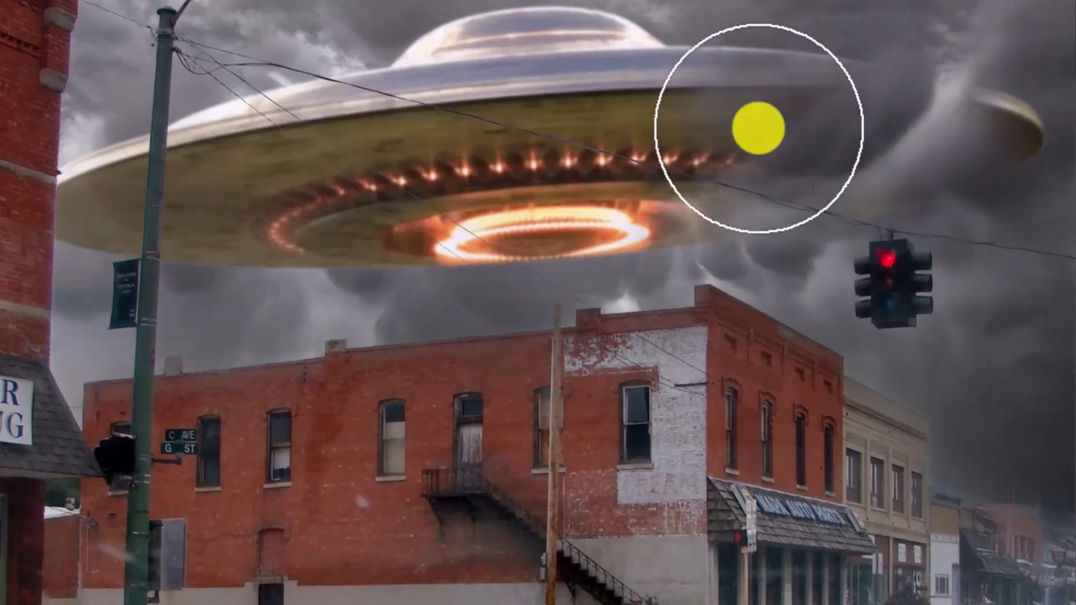
mouse_move(122, 193)
mouse_down()
mouse_move(199, 259)
mouse_move(360, 148)
mouse_move(348, 62)
mouse_up()
mouse_move(616, 14)
mouse_down()
mouse_move(775, 67)
mouse_move(622, 32)
mouse_up()
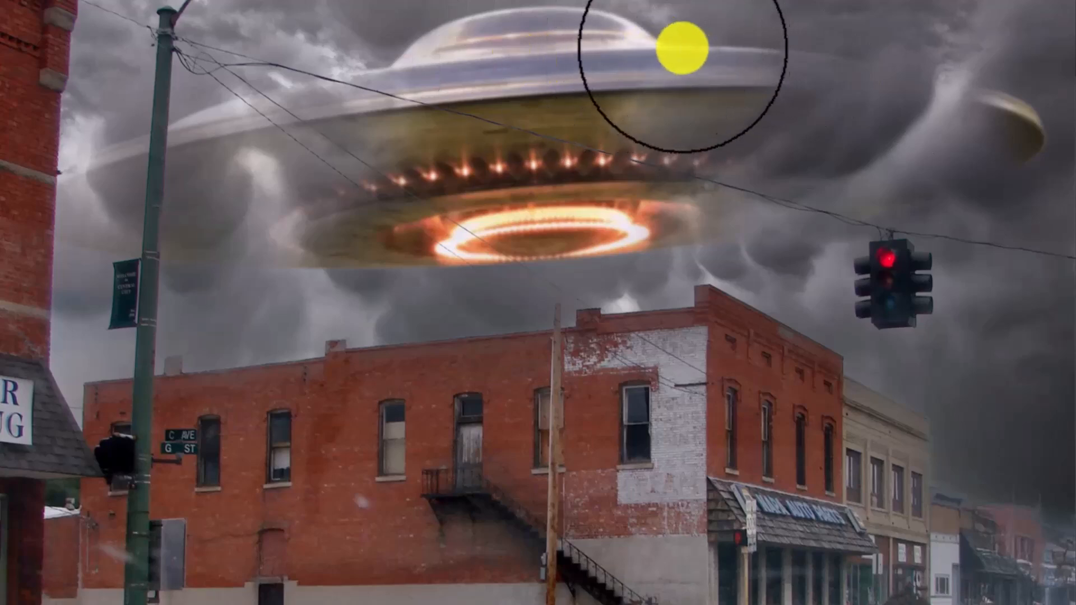
Refine Layer 1's mask around the UFO's underside with different brush sizes and set the brush opacity to 100%
key(bracketleft)
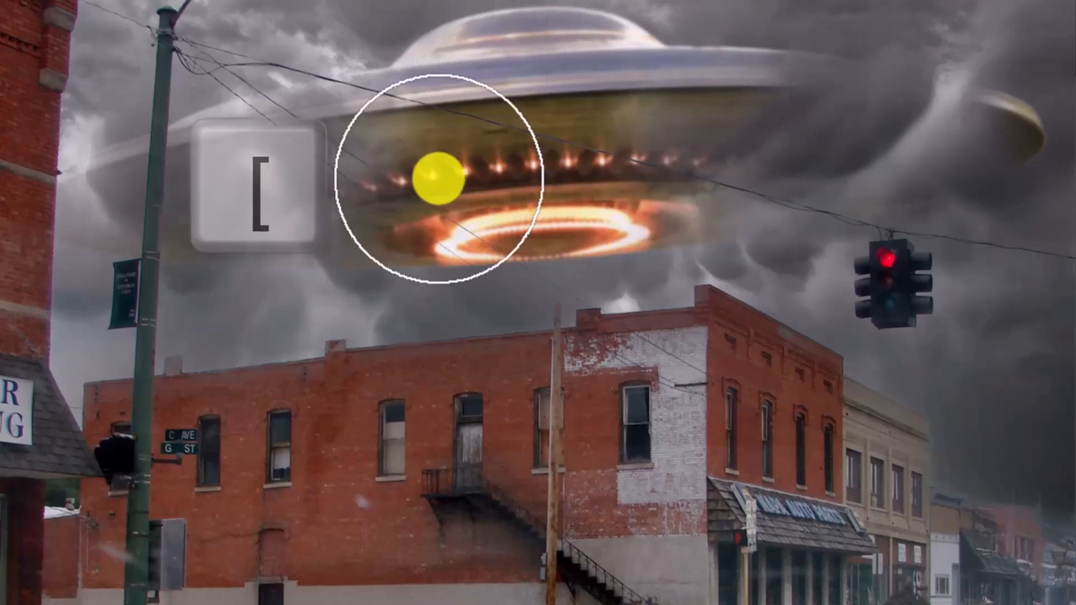
key(bracketleft)
key(bracketleft)
key(bracketleft)
key(bracketleft)
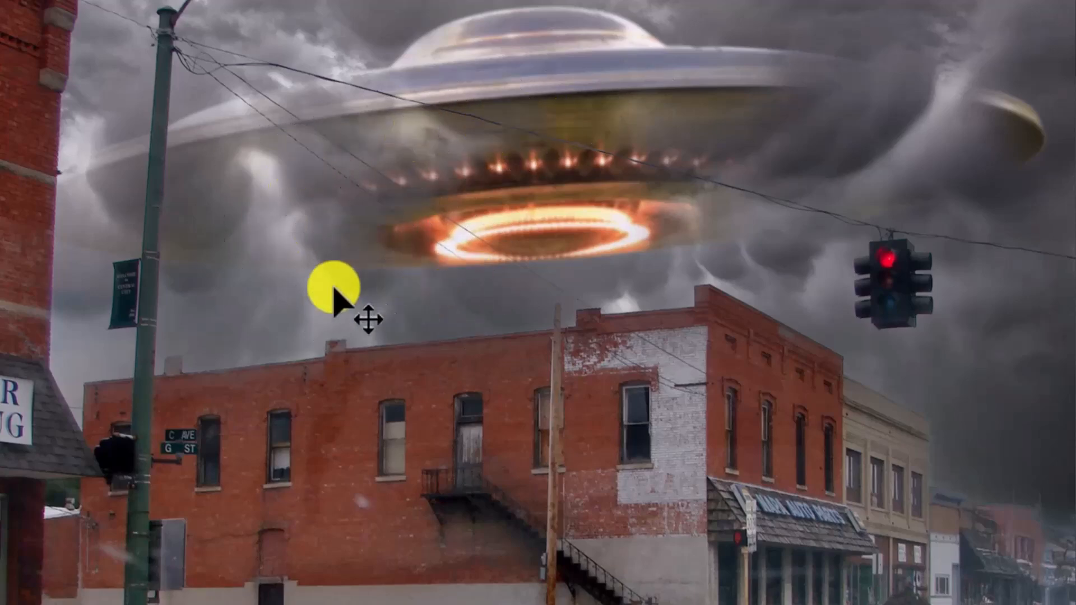
key(bracketright)
key(bracketright)
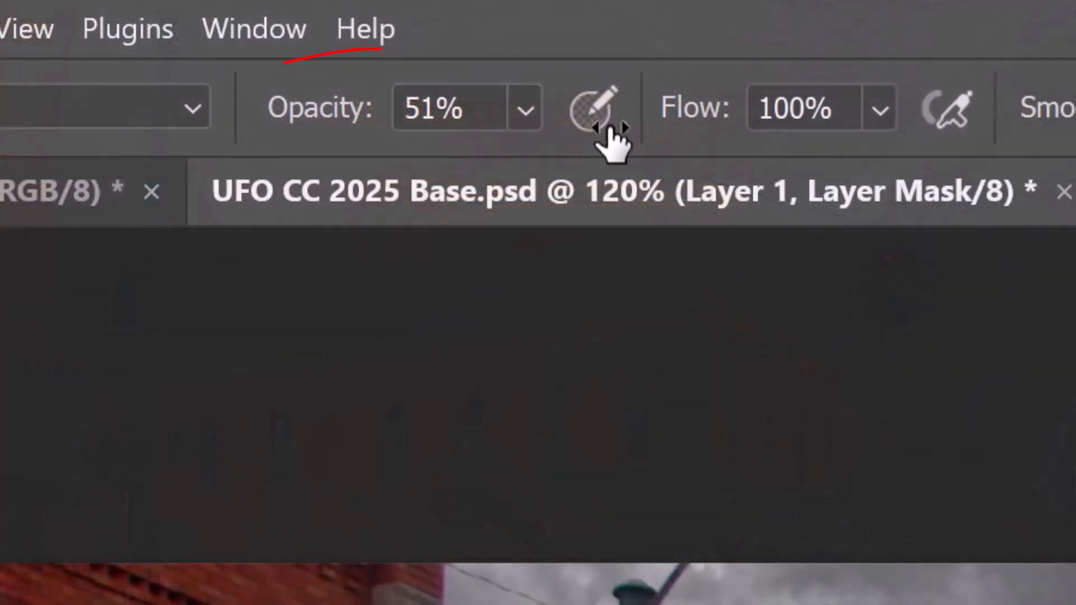
drag(525, 109, 723, 171)
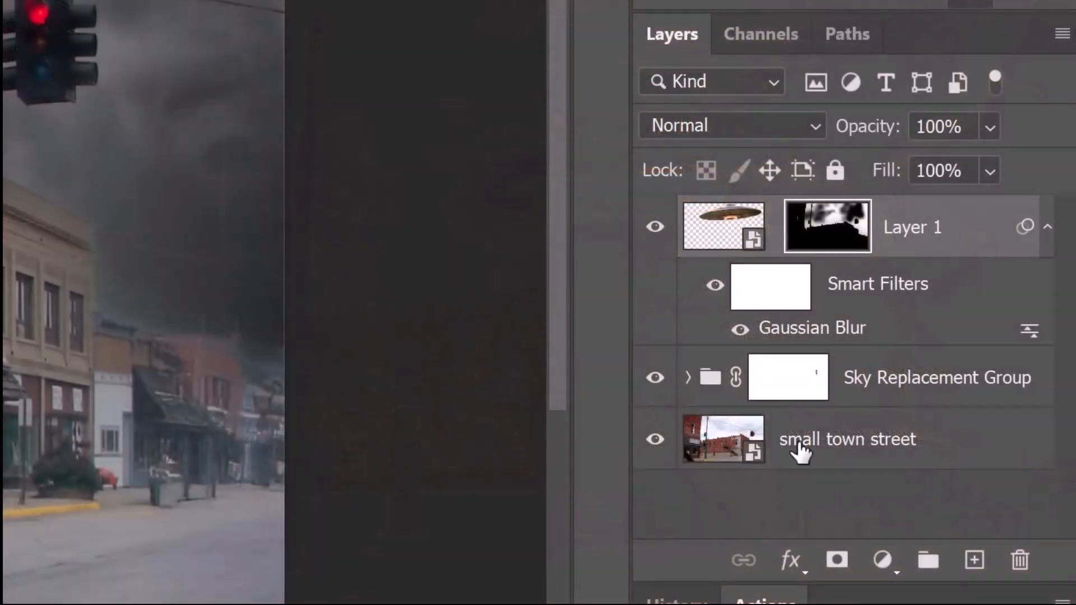
Select all layers from Layer 1 down to small town street and convert them to one Smart Object
click(821, 454)
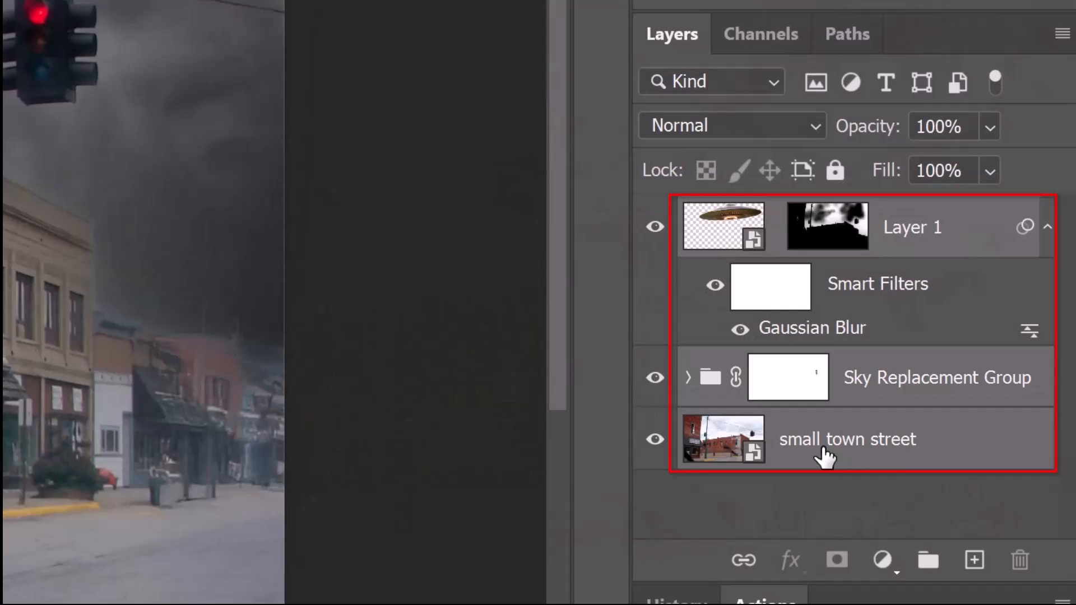
click(1059, 34)
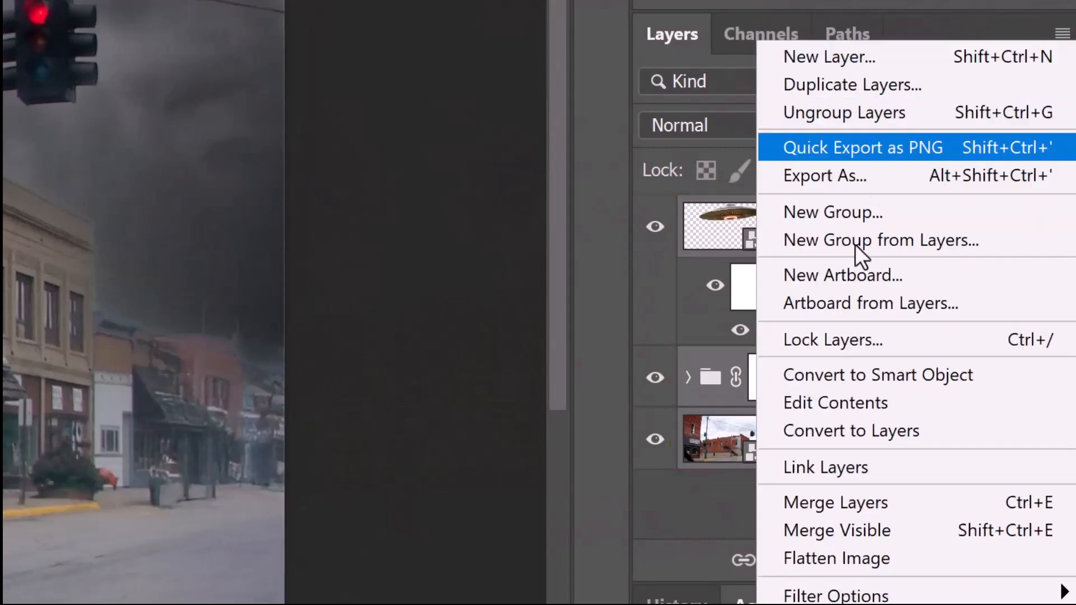
click(848, 374)
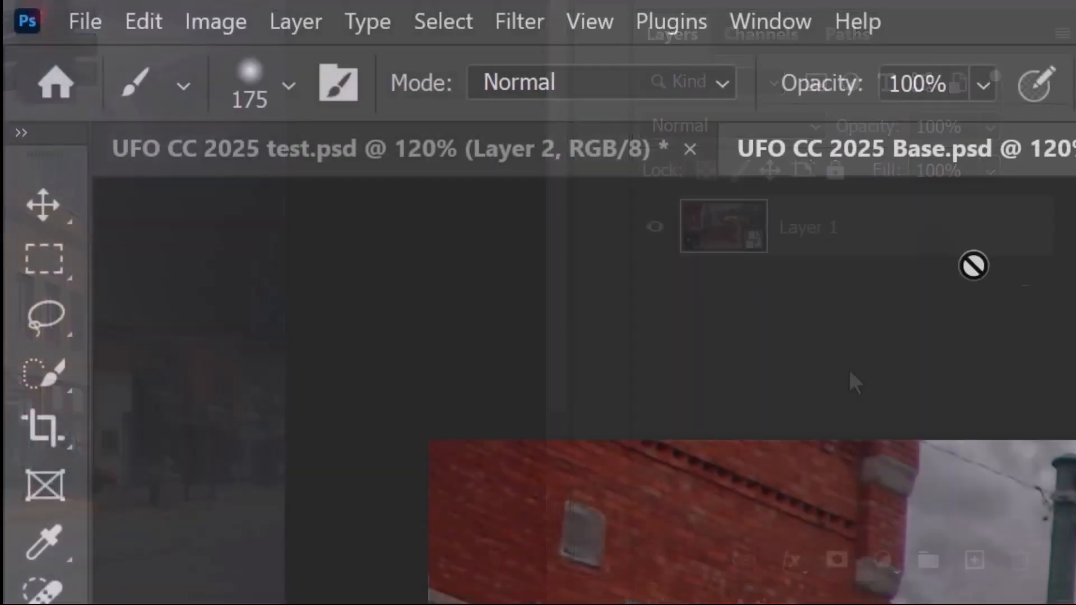
Open the Camera Raw Filter on the combined Smart Object and choose the Style: Cinematic preset CN03
click(521, 22)
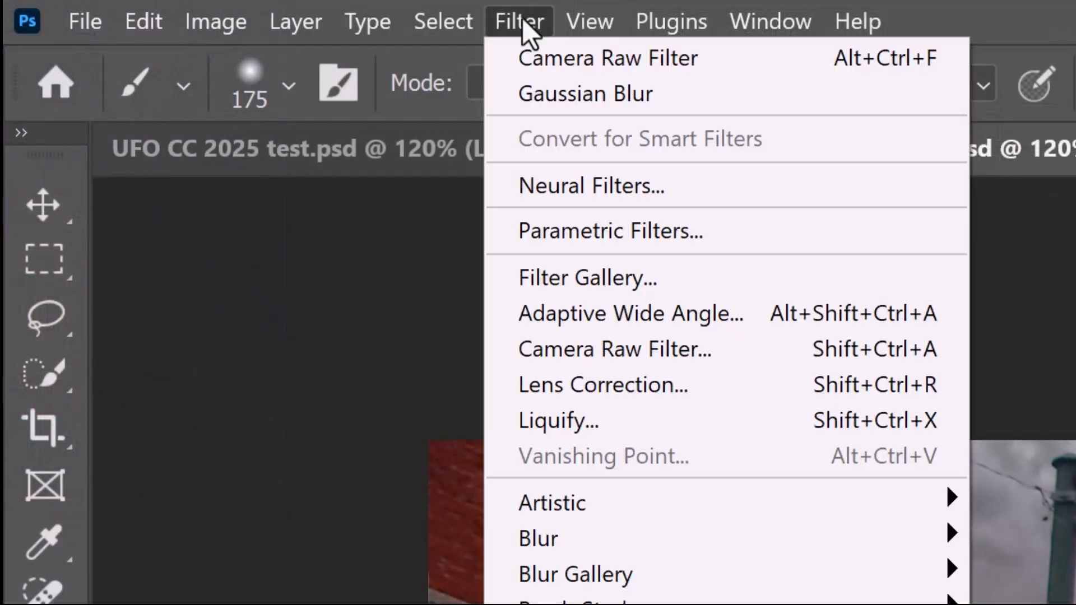
click(559, 348)
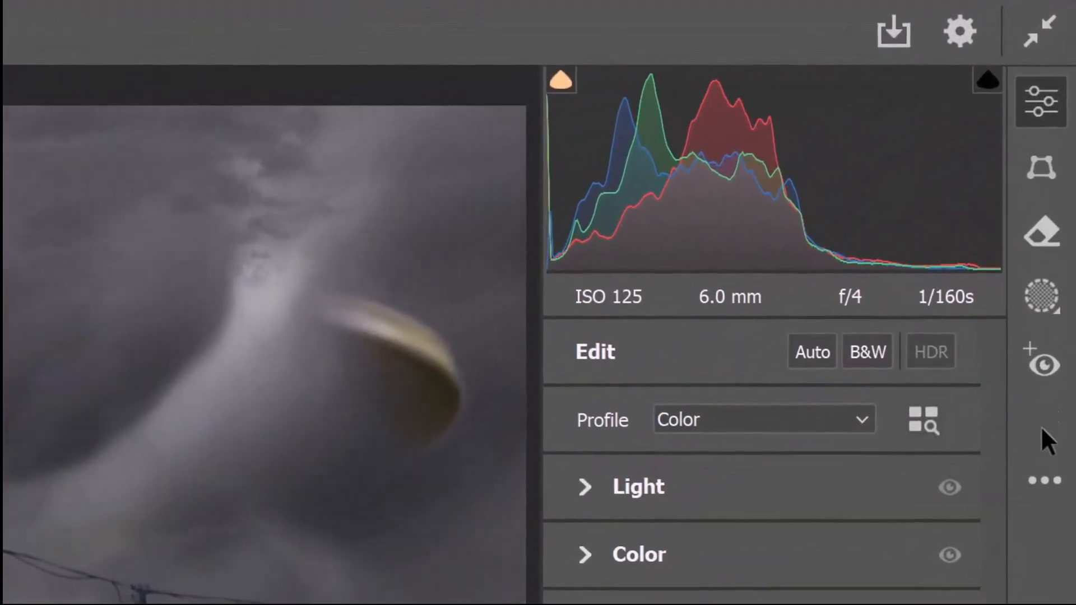
click(1042, 427)
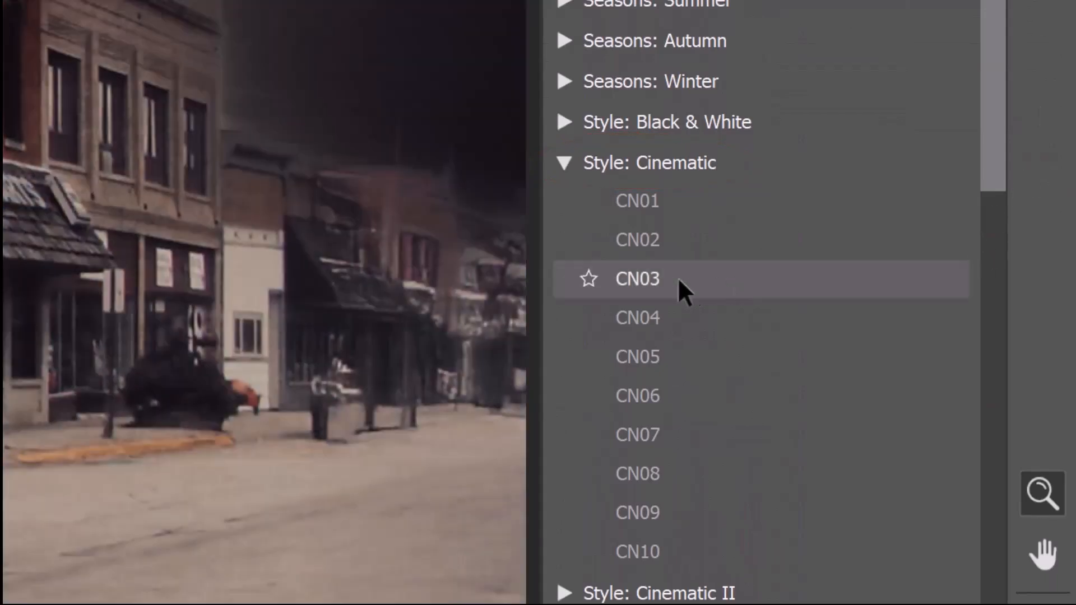
click(672, 280)
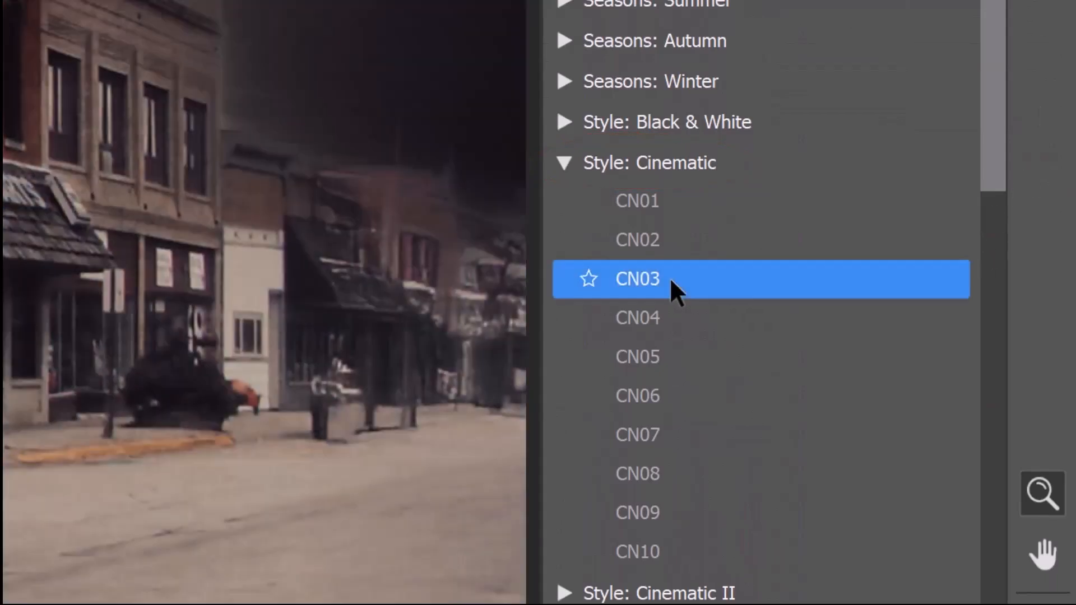
Add the Light preset from the Grain group and apply the Camera Raw Filter
drag(995, 155, 984, 485)
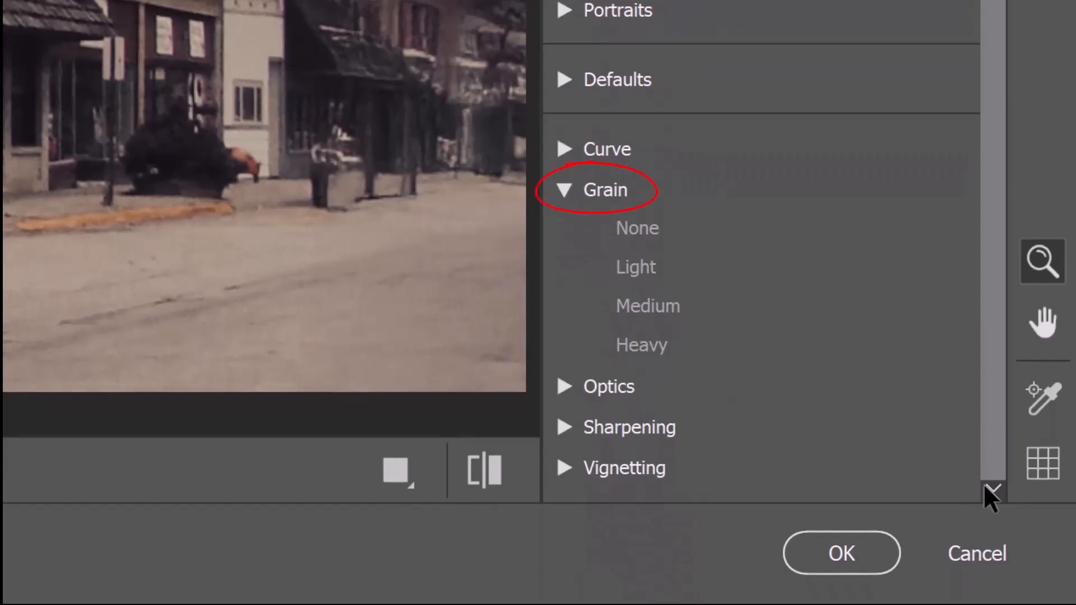
click(639, 268)
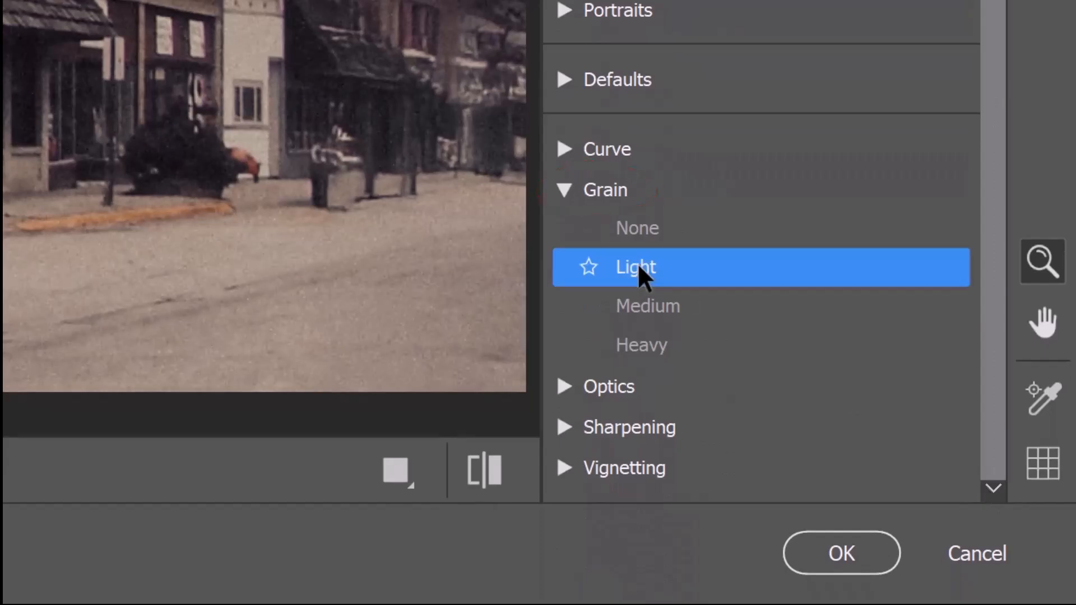
click(843, 564)
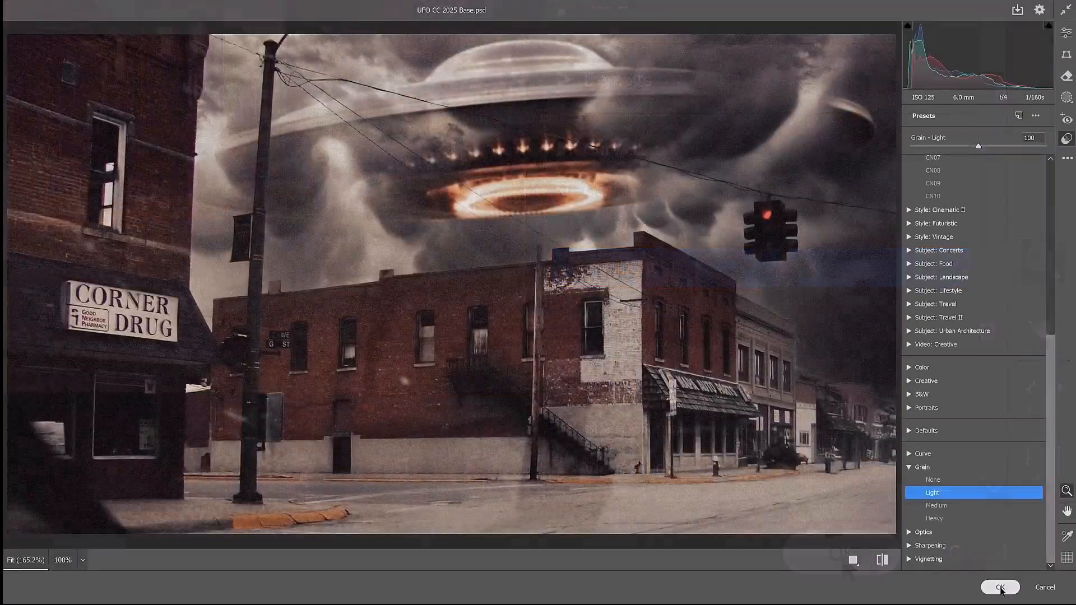